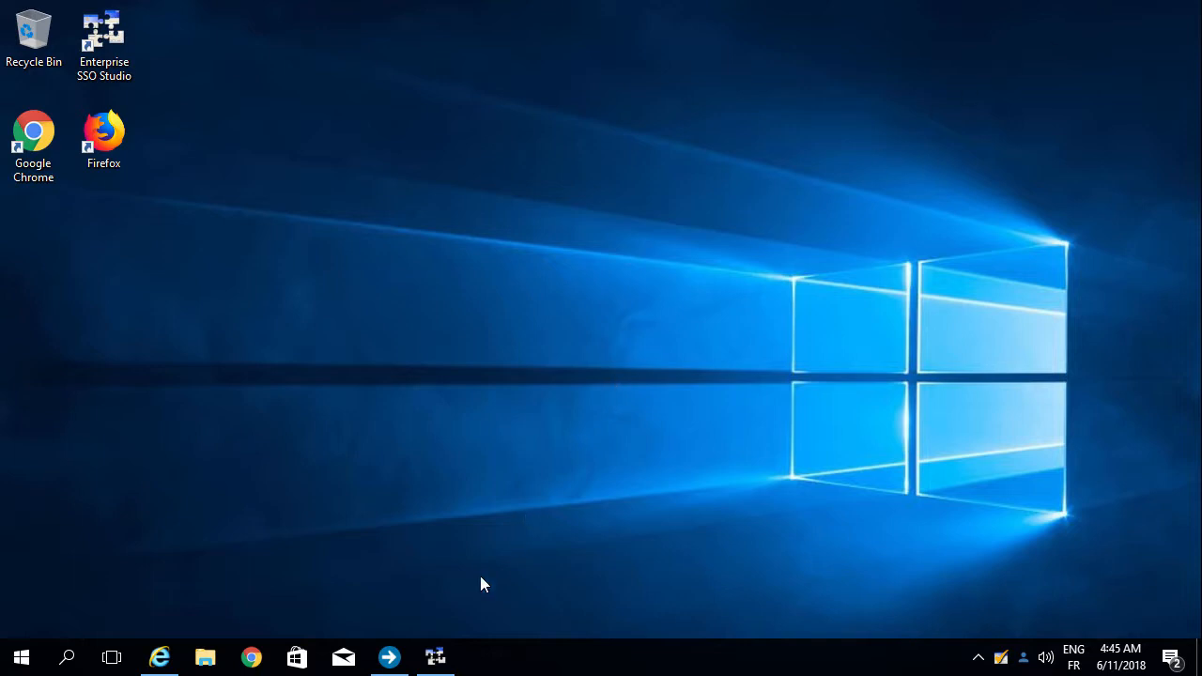
Step: In SSO Studio, add a technical definition called TD_LinkedIn under Technical definitions
click(442, 661)
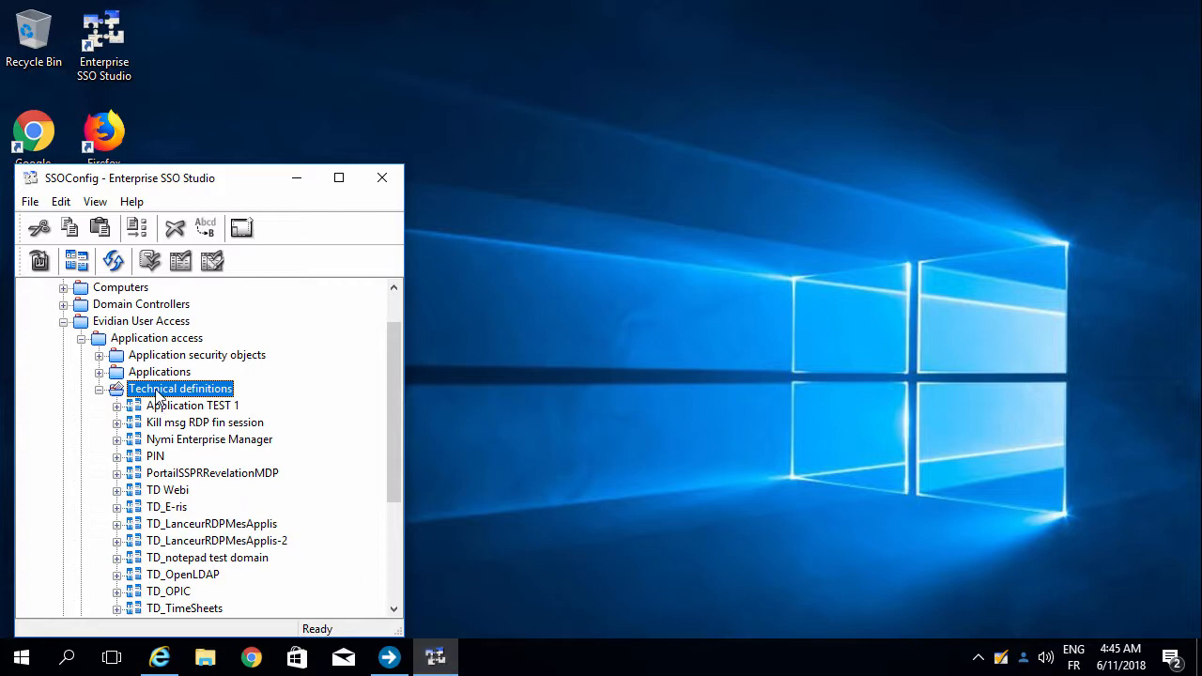
right_click(156, 393)
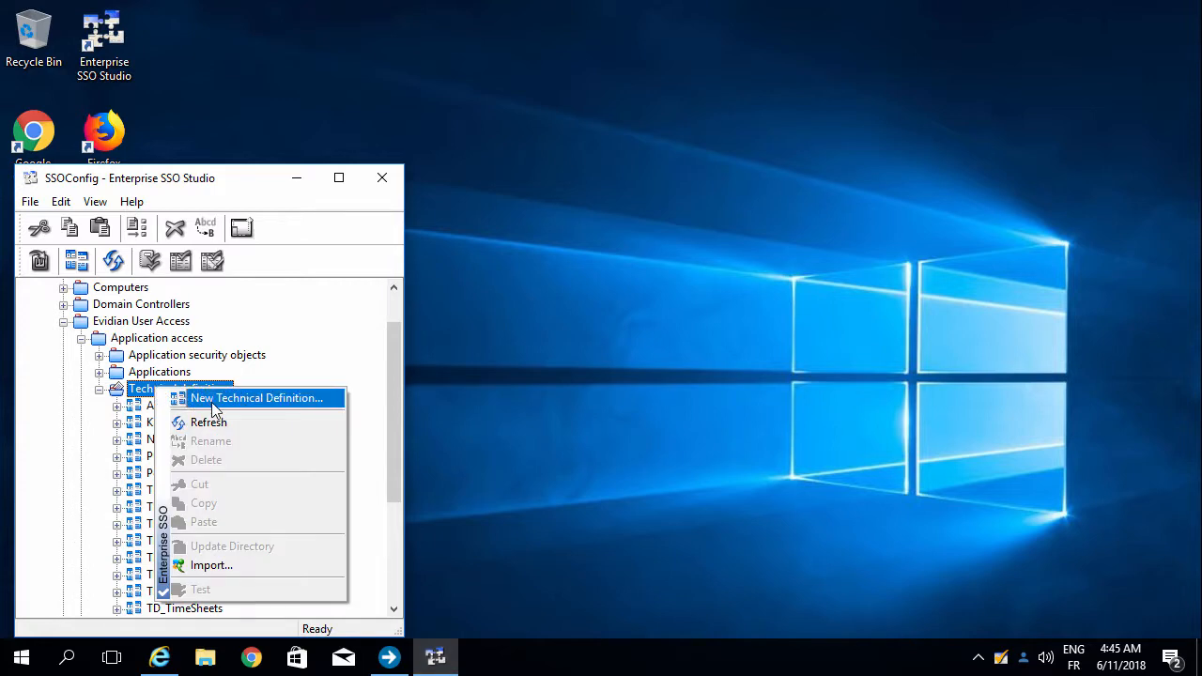
click(202, 400)
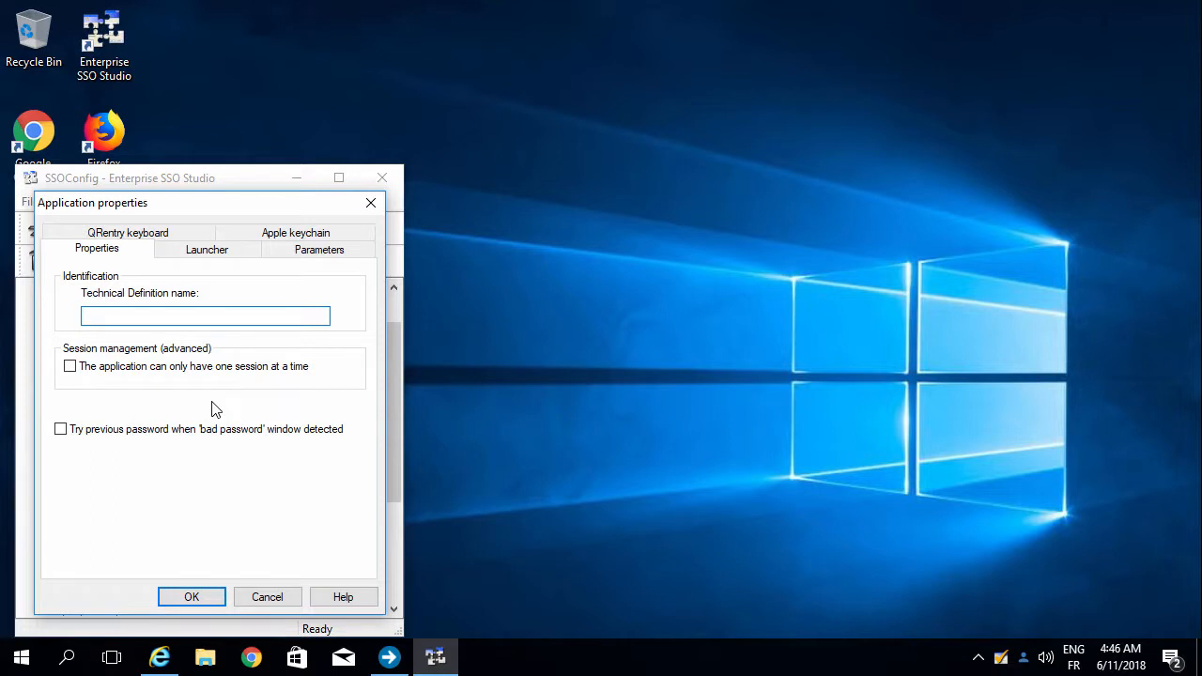
text(TD_LinkedIn)
key(Return)
Step: Add a new window named Login to TD_LinkedIn
right_click(160, 560)
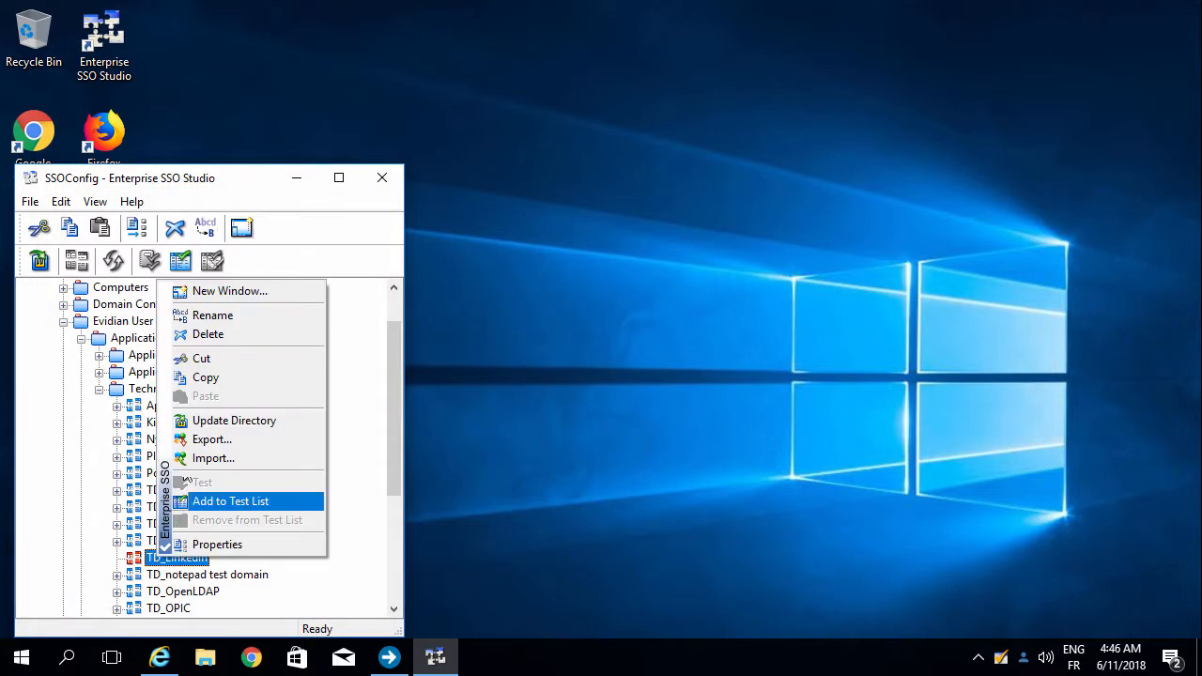
click(217, 291)
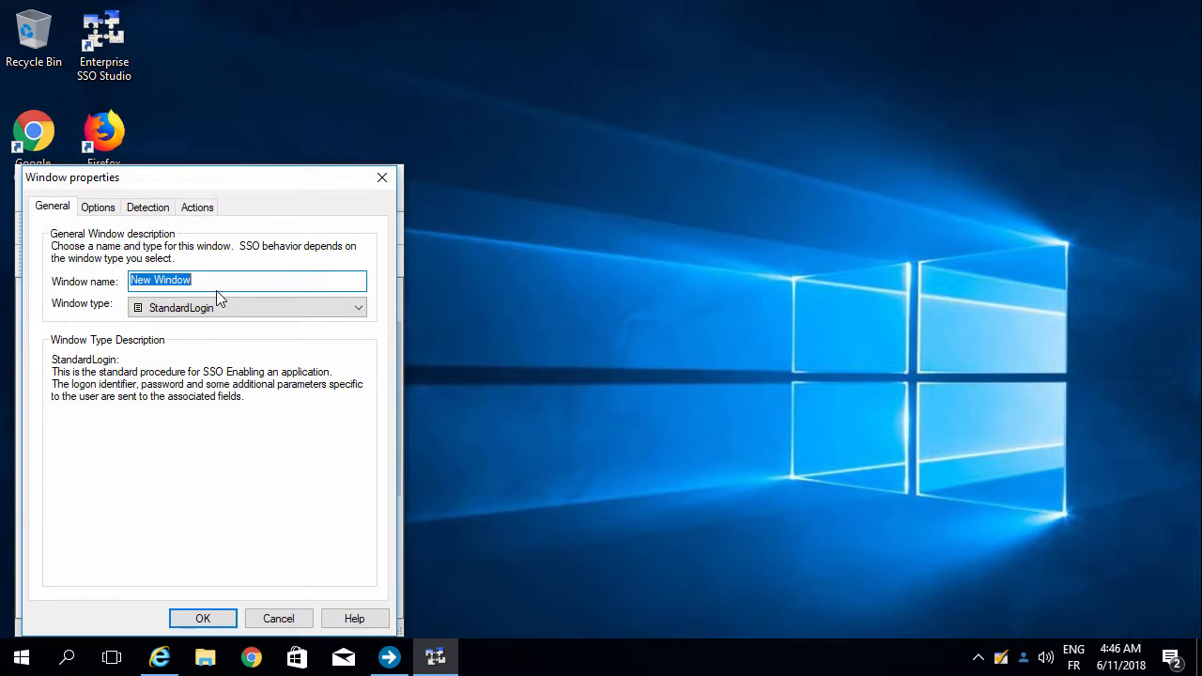
text(Login)
click(164, 661)
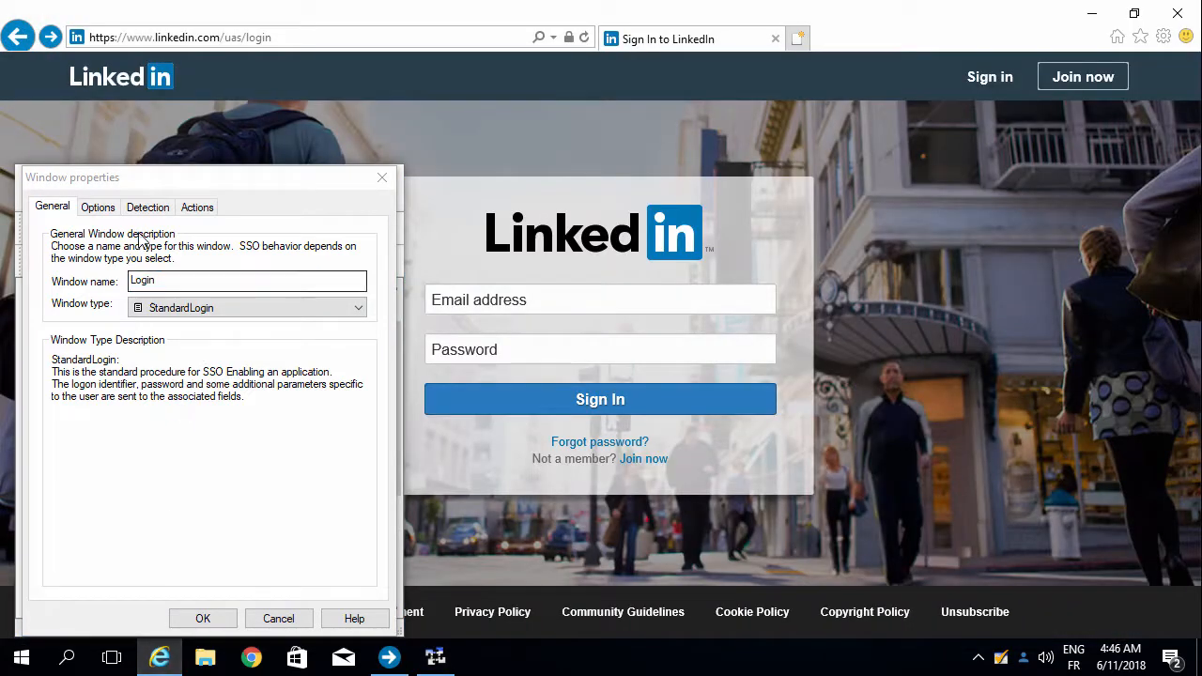
click(150, 211)
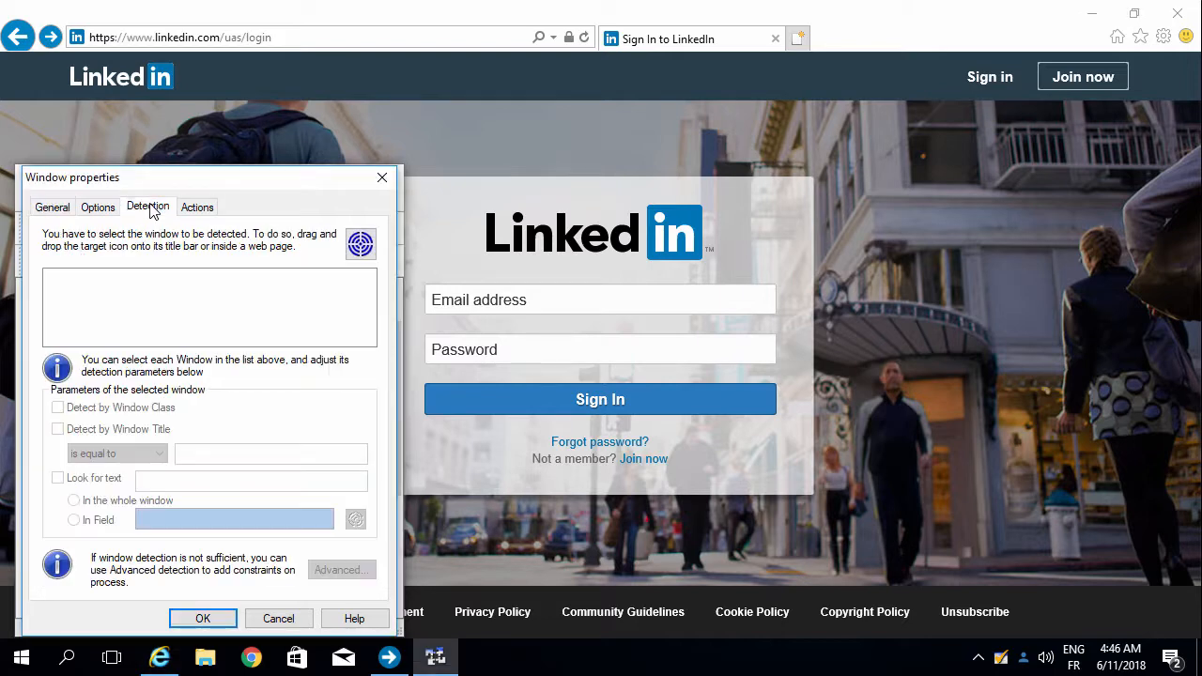
drag(361, 244, 855, 112)
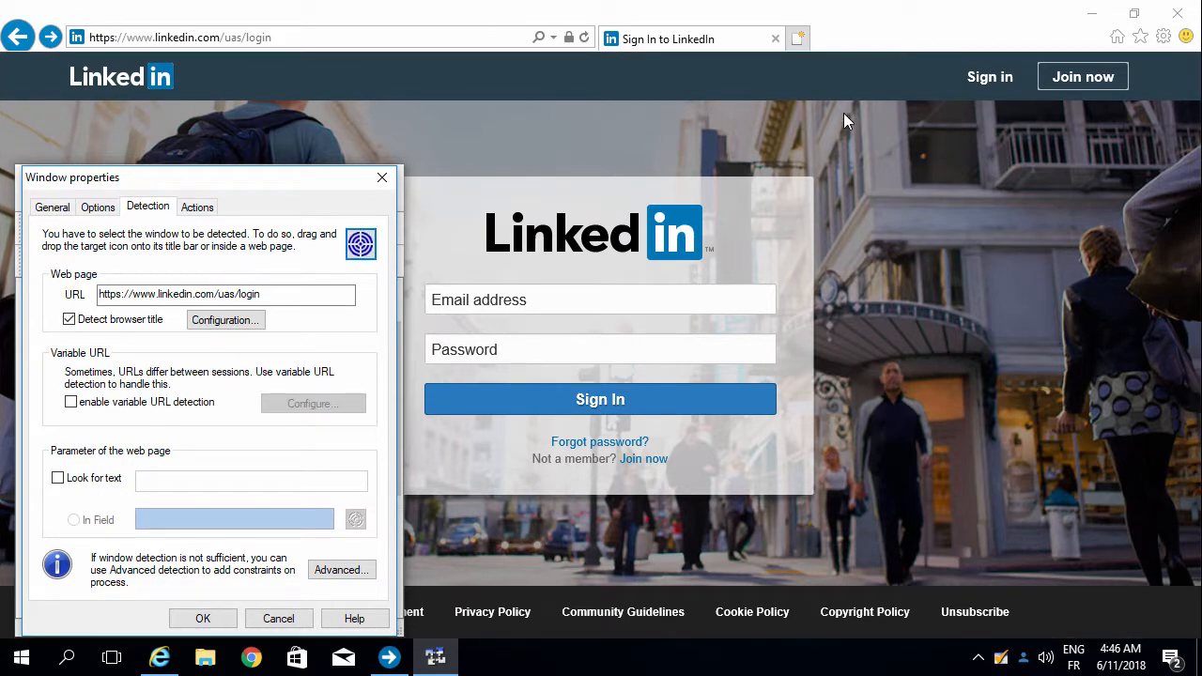
Step: Map the identifier to LinkedIn's Email field and the password to its Password field
click(199, 209)
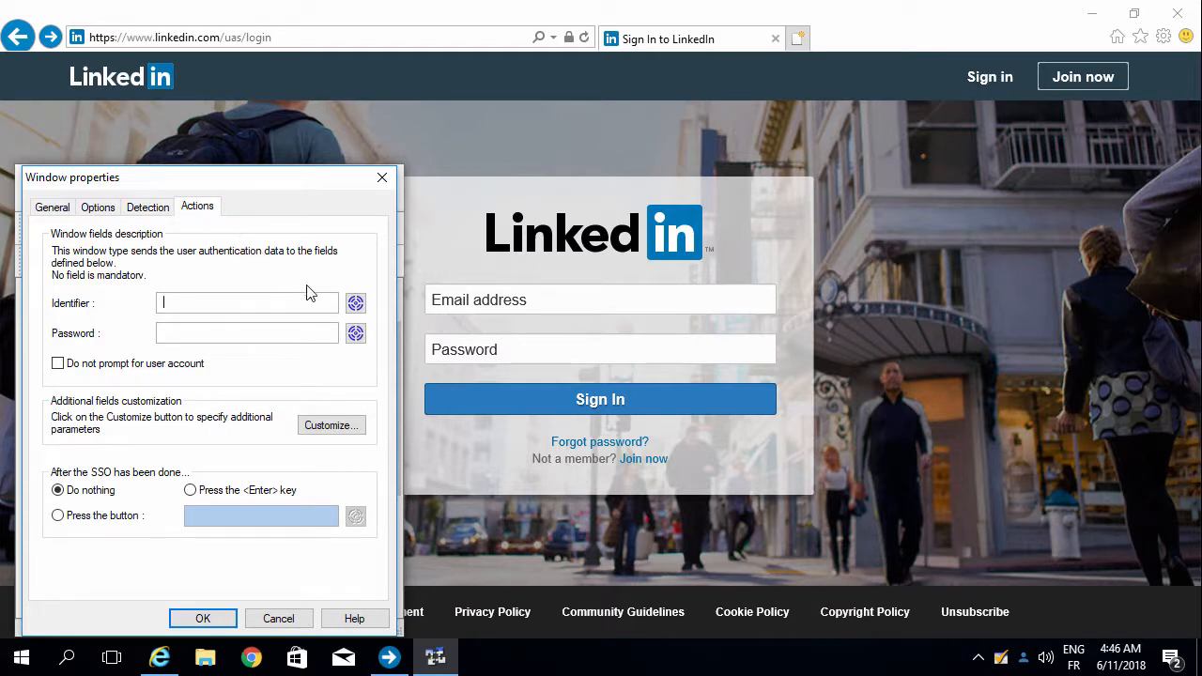
drag(354, 303, 573, 303)
drag(356, 333, 474, 347)
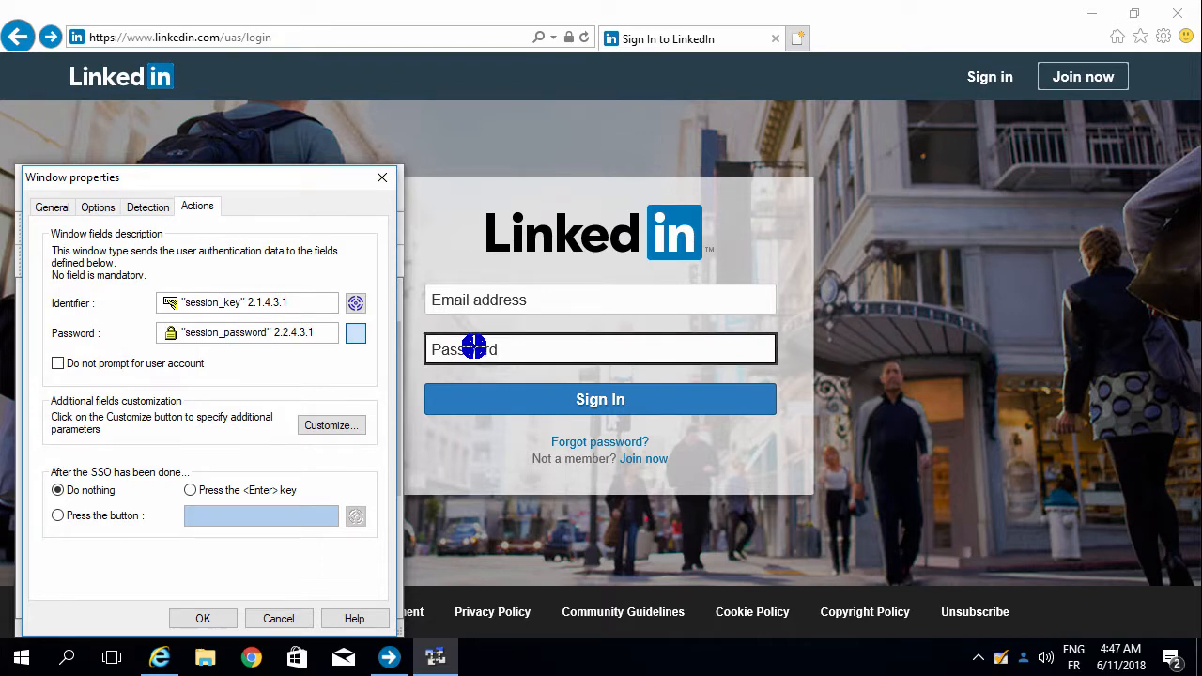
drag(475, 347, 474, 347)
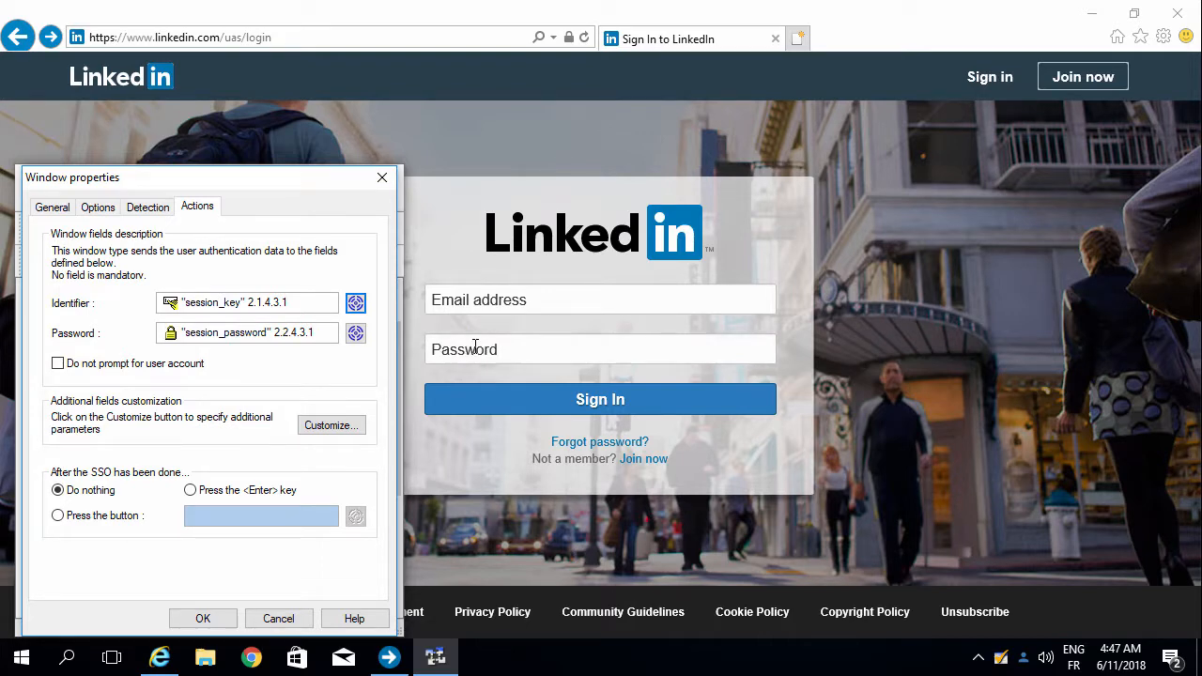
Step: Have the Login window press Enter after filling, confirm it, and save TD_LinkedIn
click(191, 490)
click(191, 622)
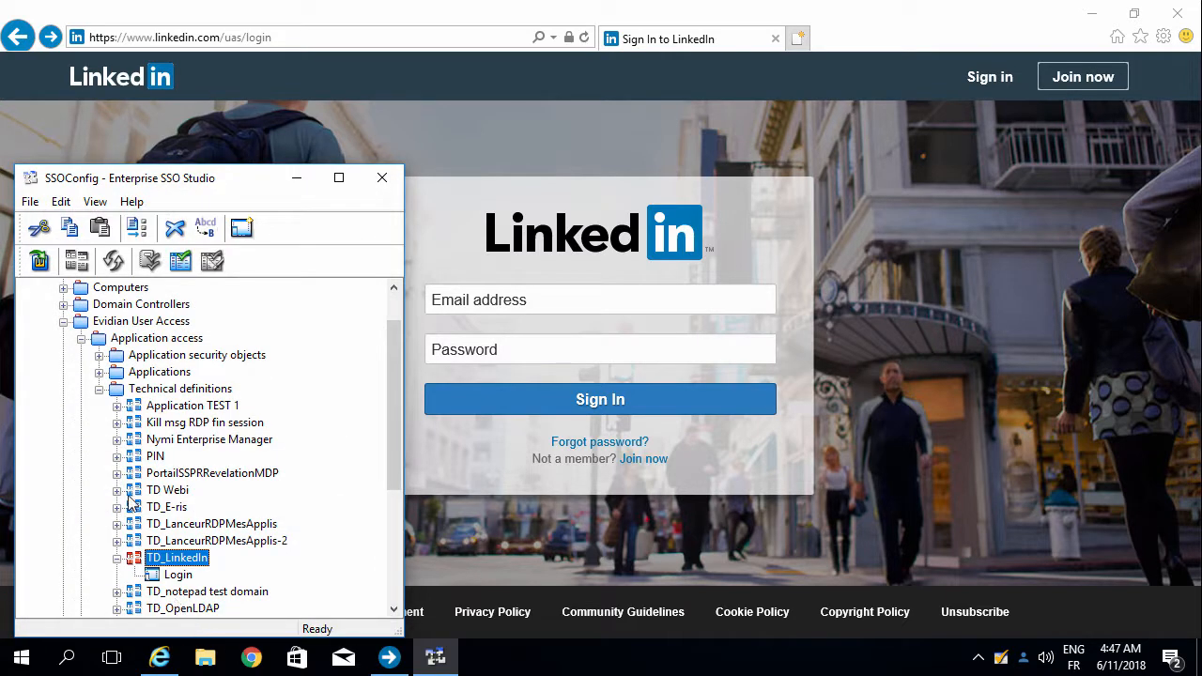
click(38, 262)
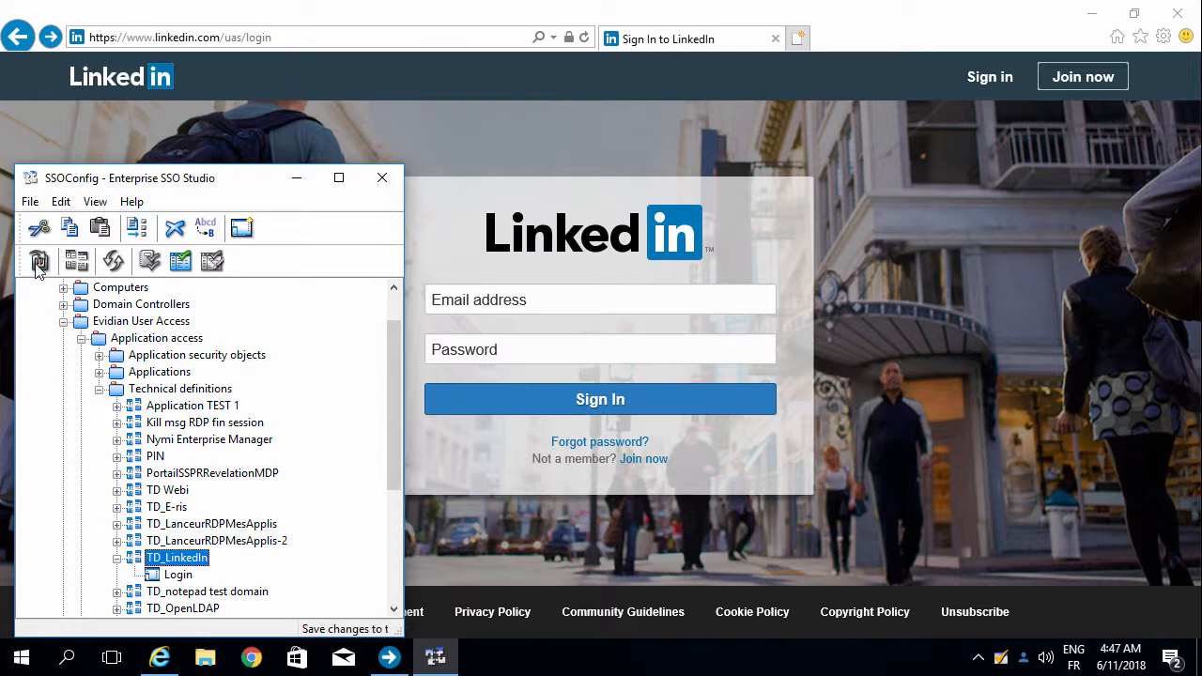
Step: Minimize the browser and SSO Studio to bring the Access Management Console forward
click(1094, 17)
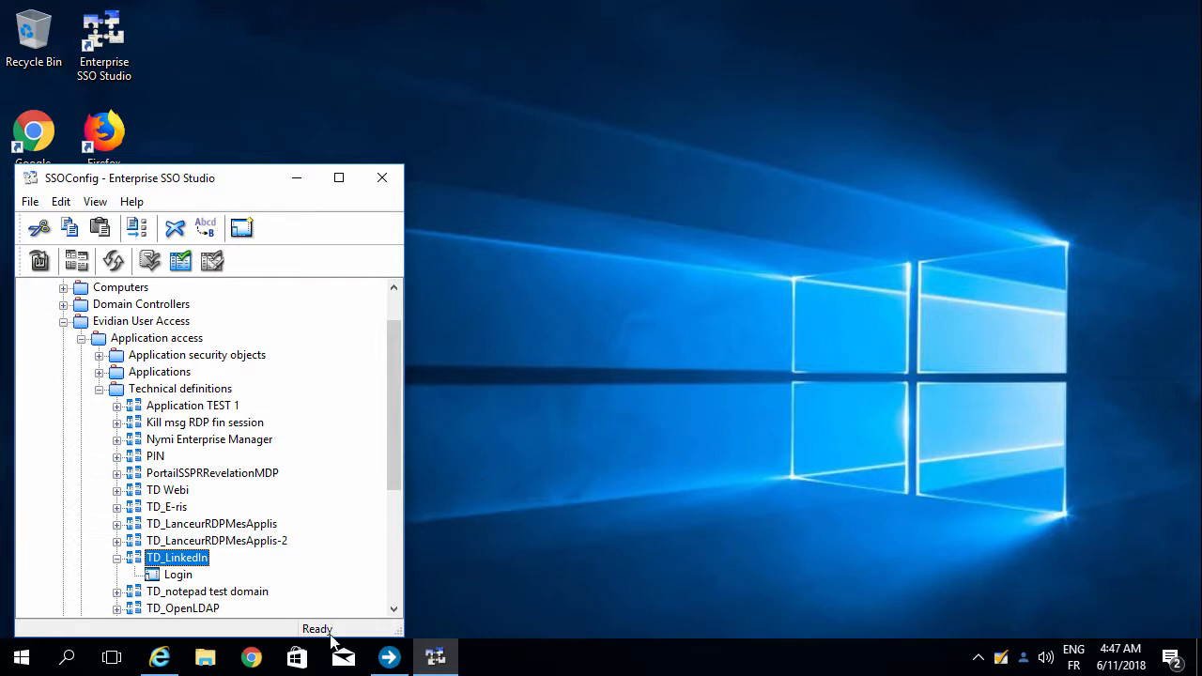
mouse_move(383, 665)
click(383, 594)
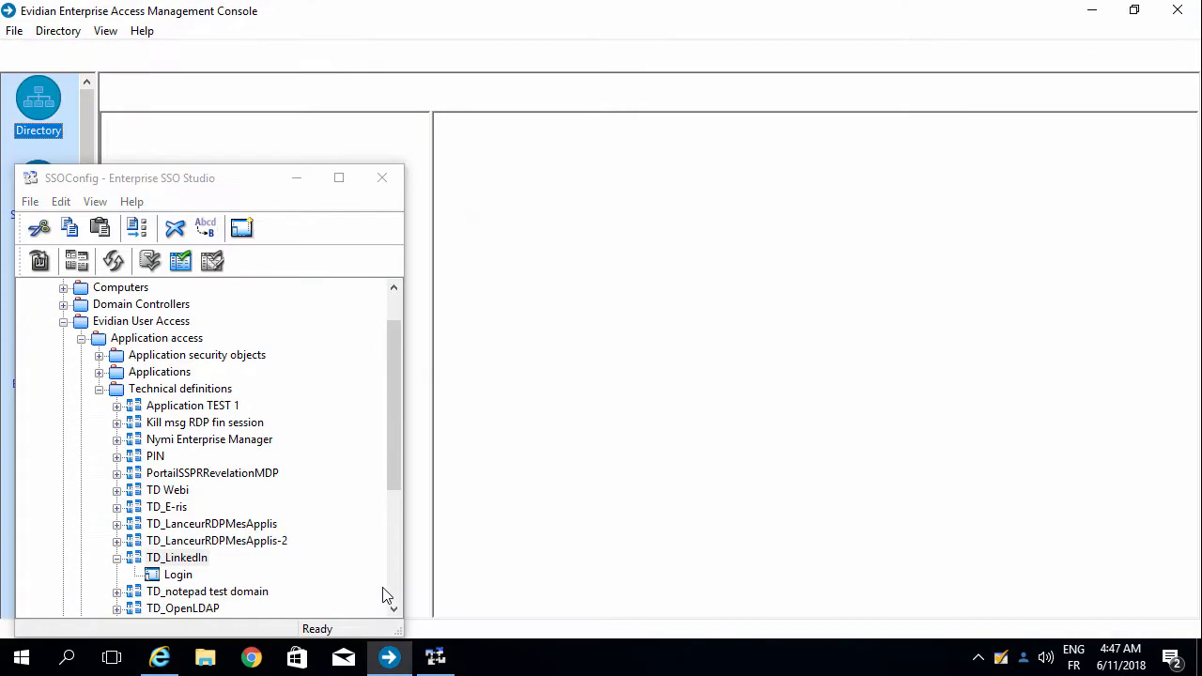
click(303, 179)
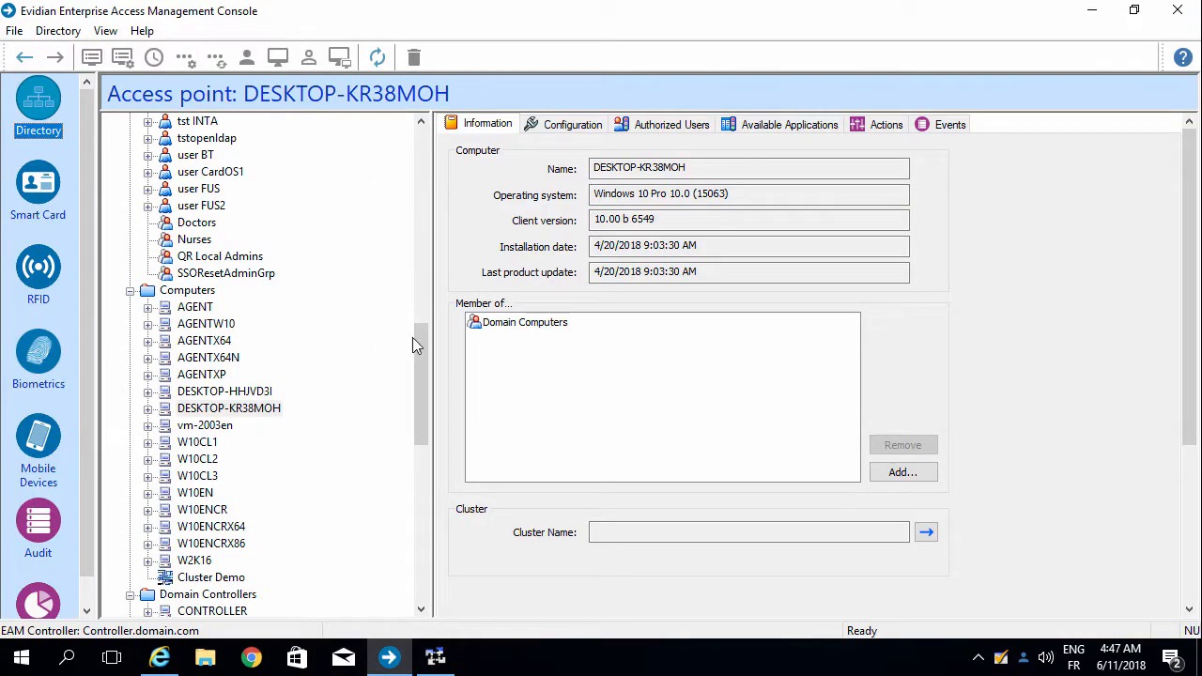
drag(422, 365, 419, 453)
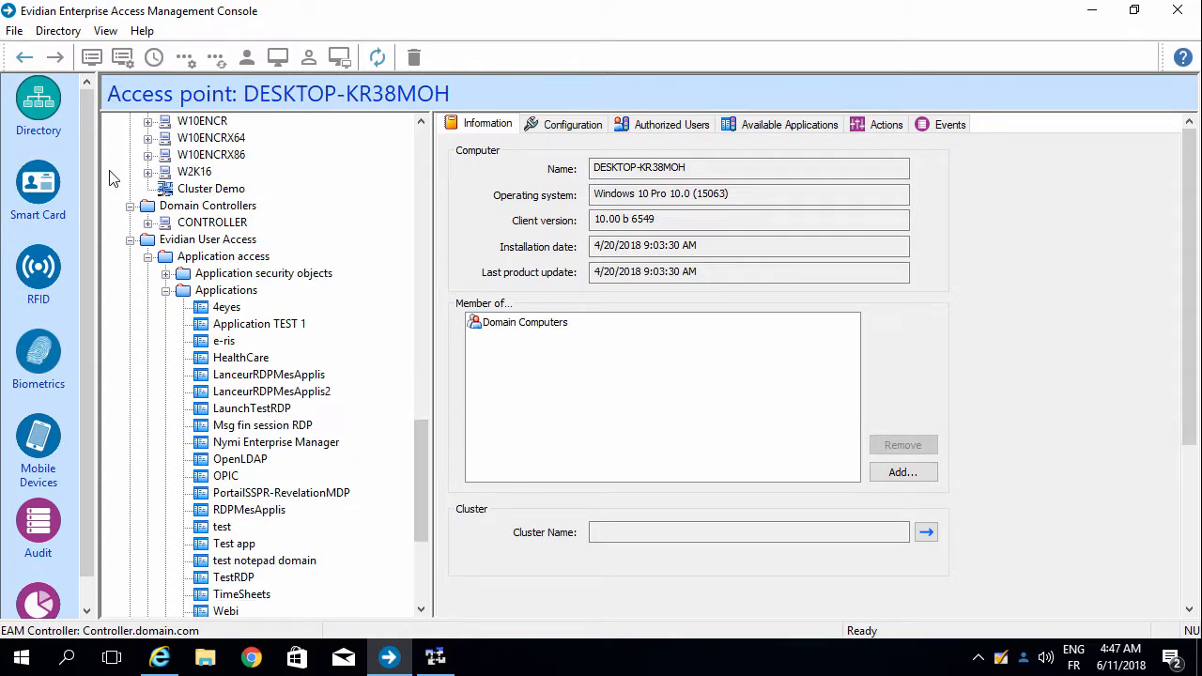
Step: Create a new application named LinkedIn under Applications and open its configuration
right_click(201, 294)
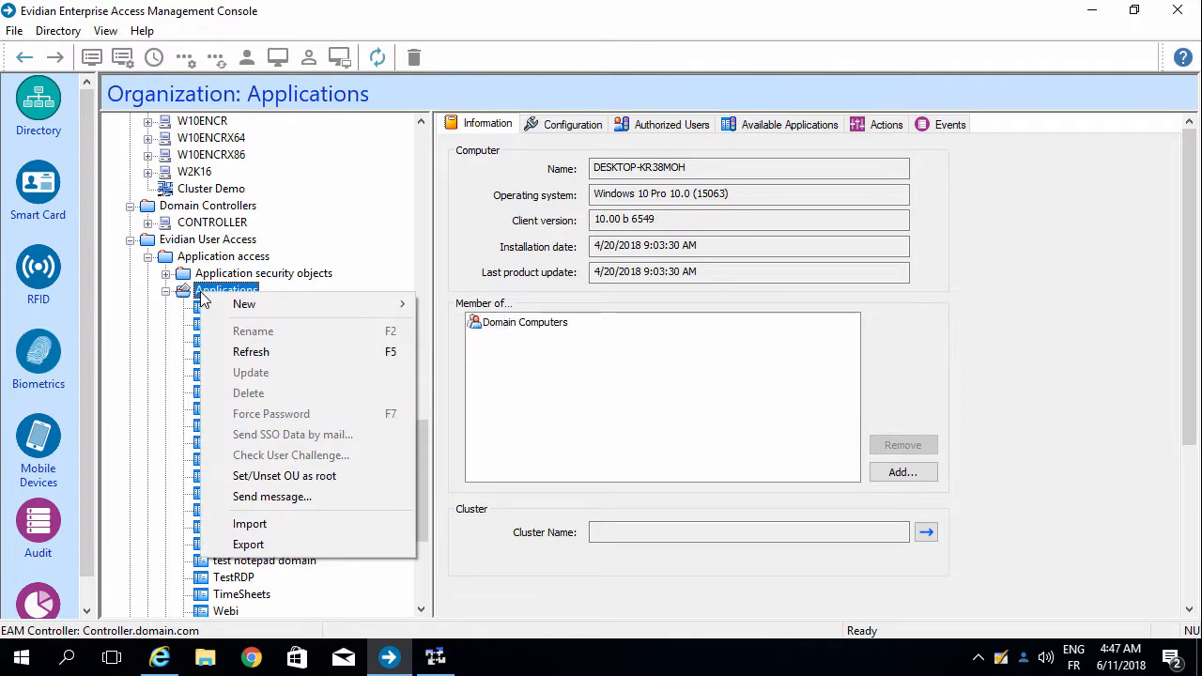
mouse_move(216, 306)
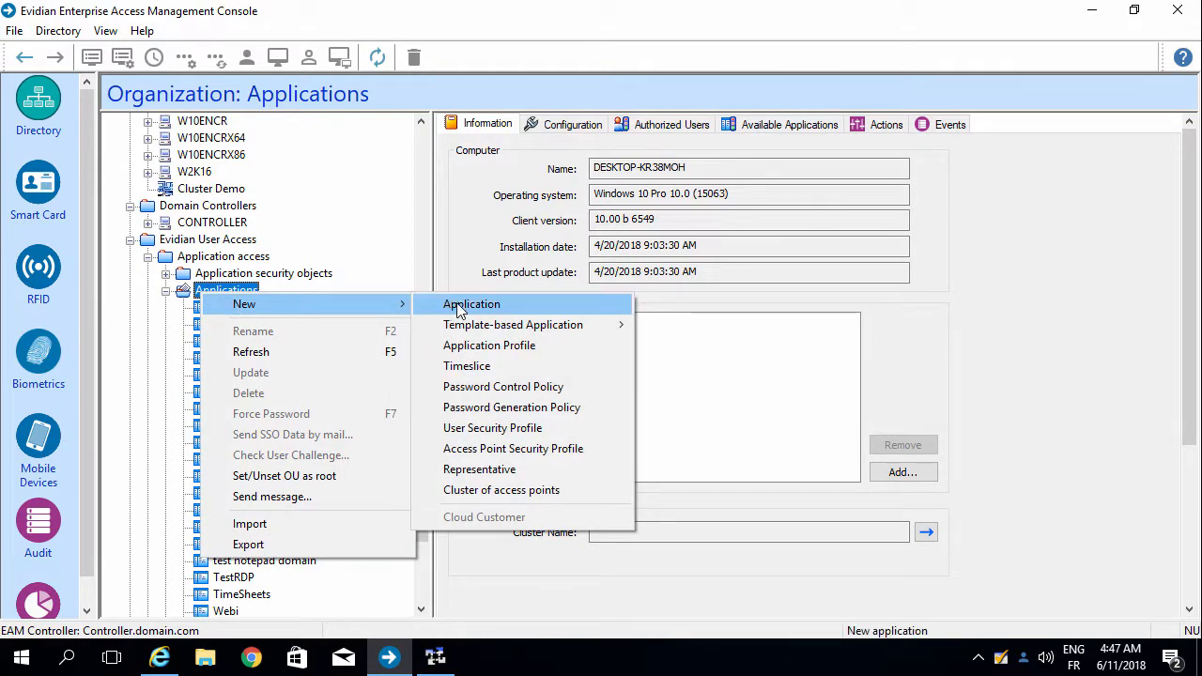
click(521, 307)
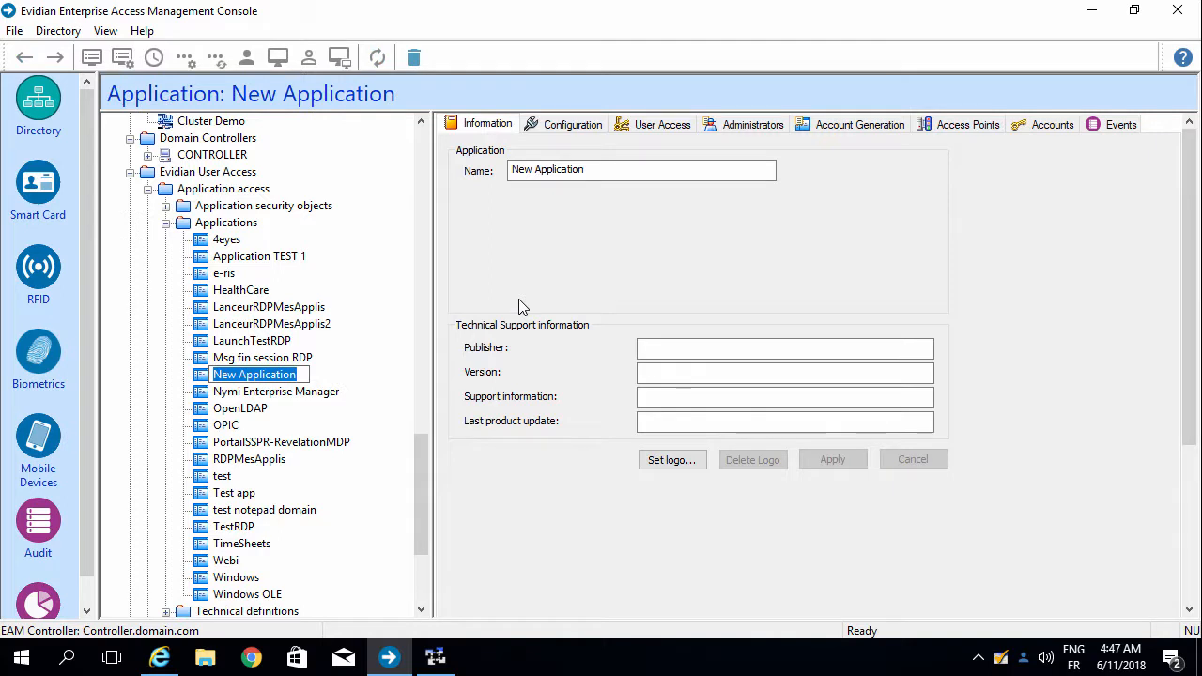
text(LinkedIn)
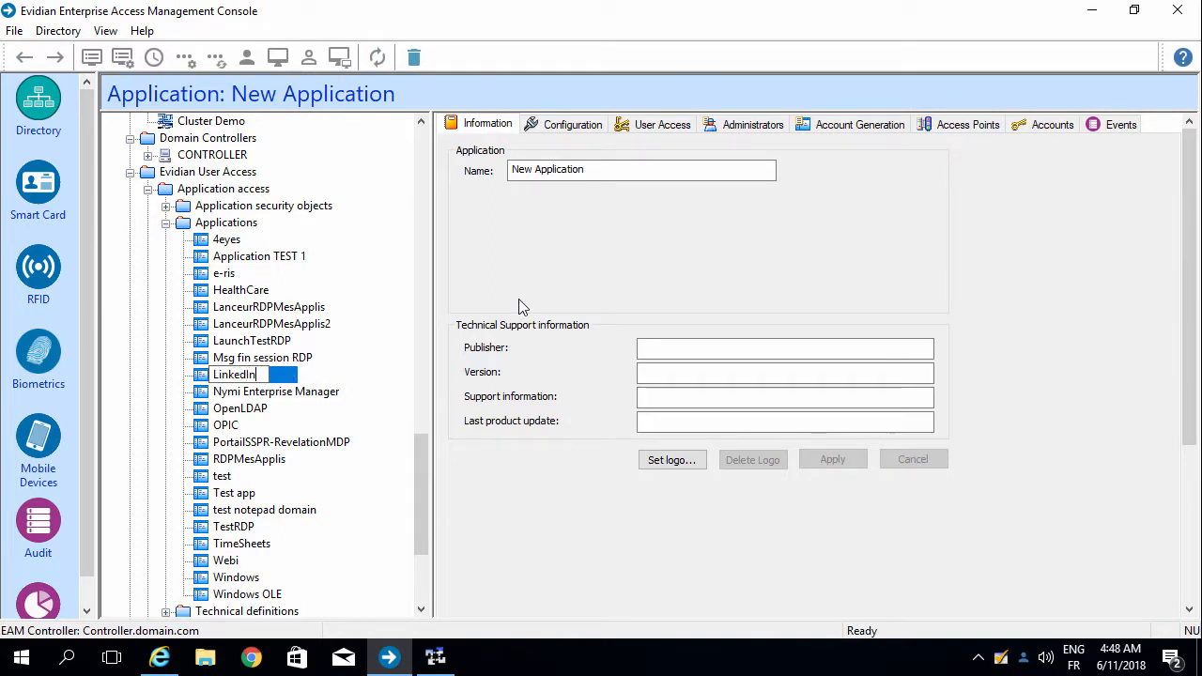
key(Return)
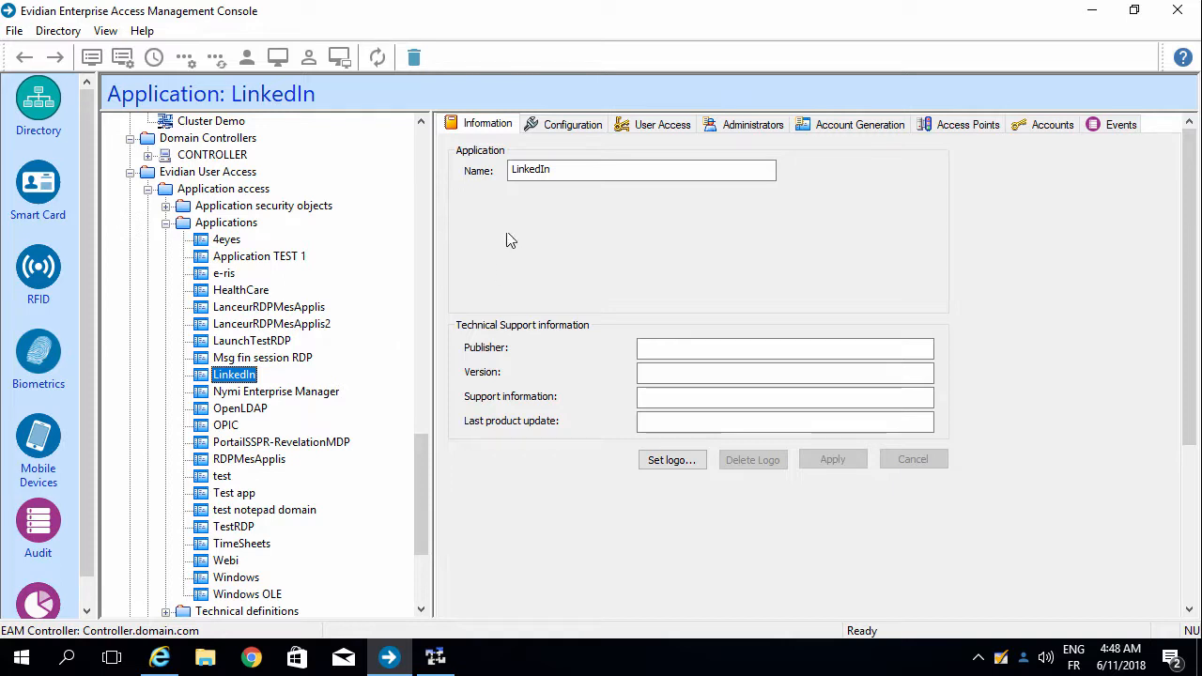
click(537, 125)
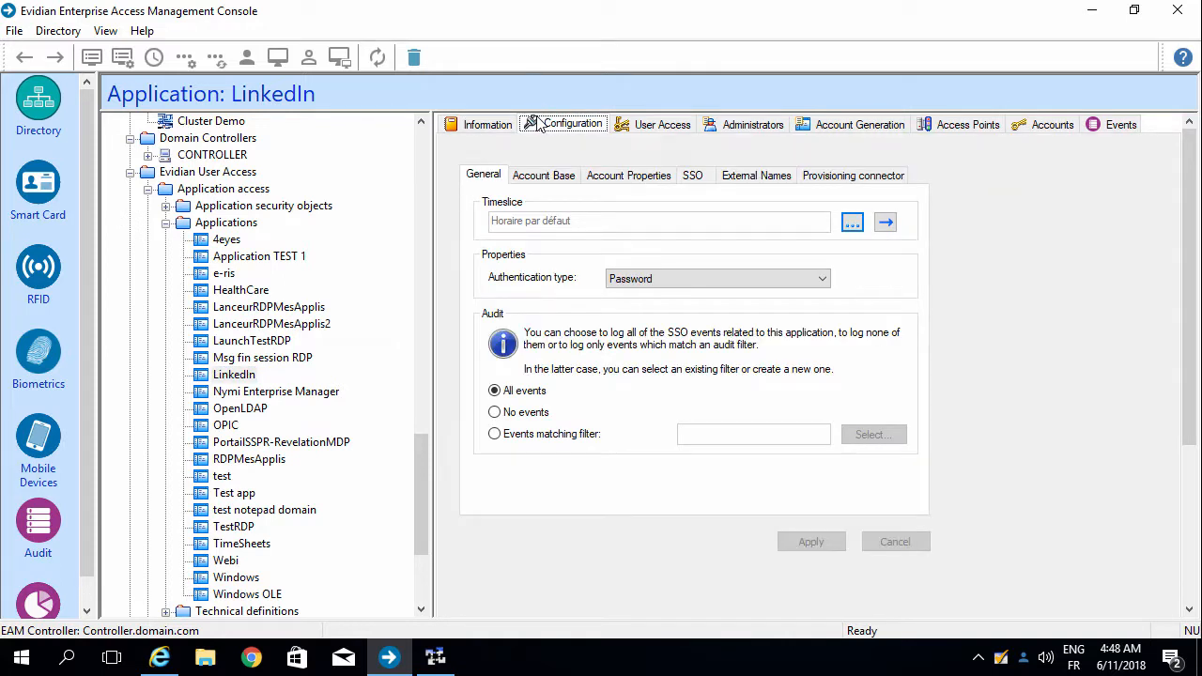
Step: Set LinkedIn's SSO propagation method to SSO
click(692, 176)
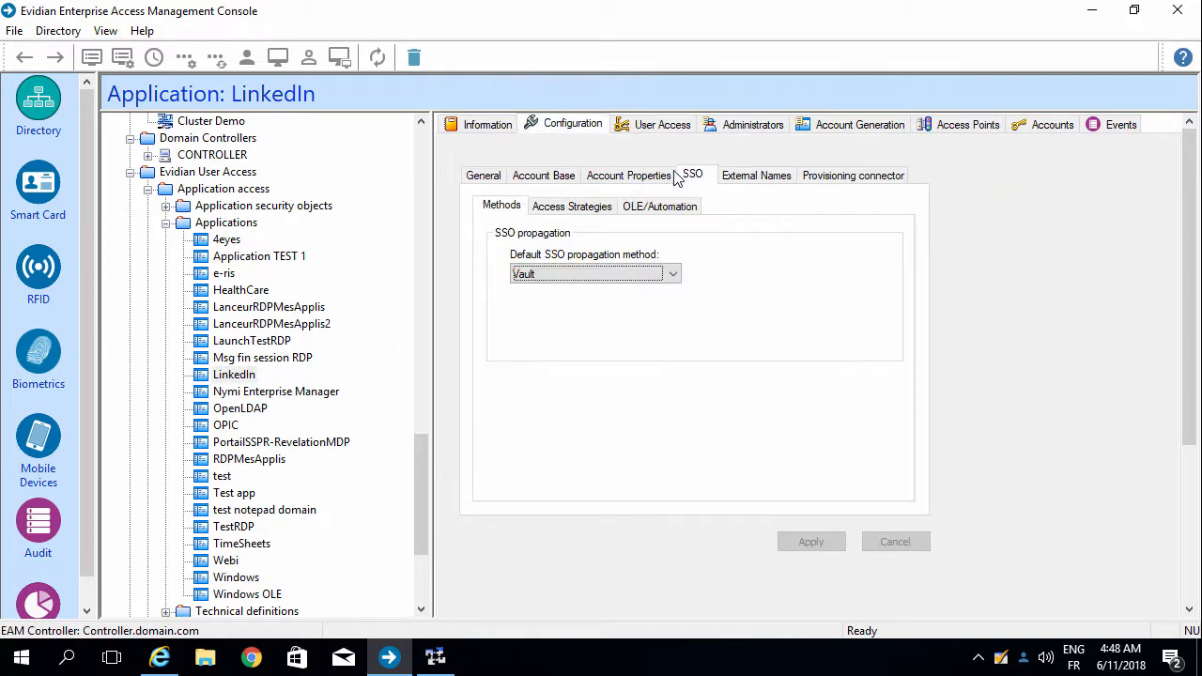
click(567, 274)
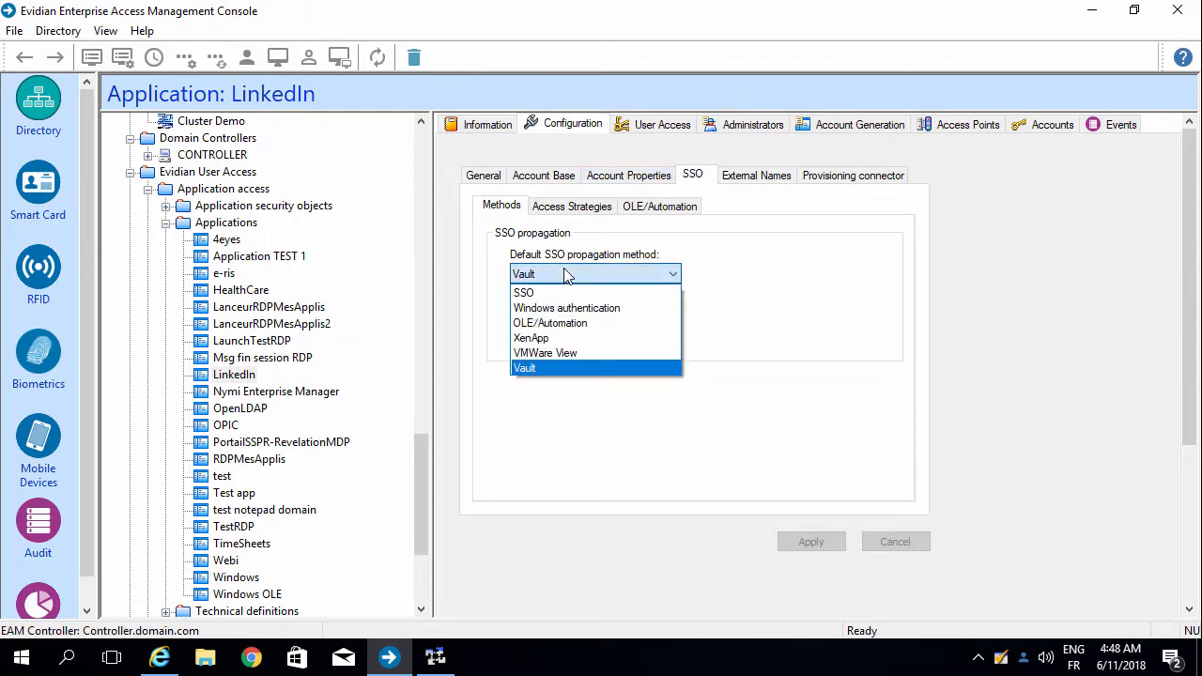
click(567, 294)
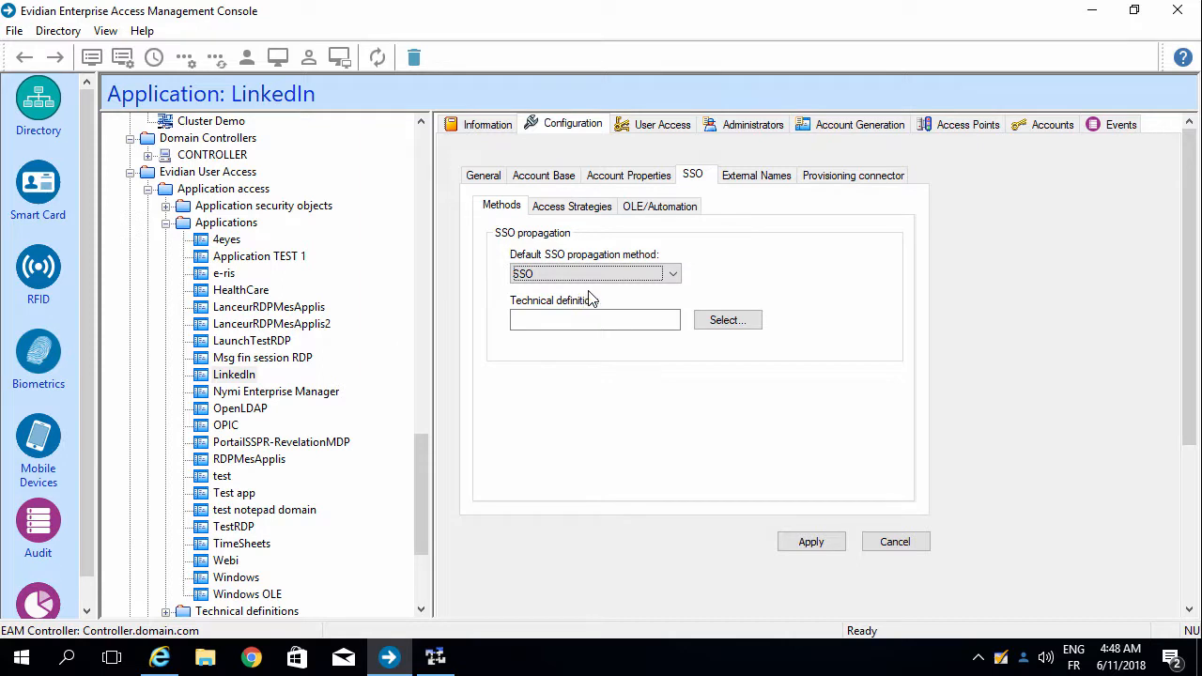
Step: Select TD_LinkedIn as the technical definition, apply the settings, and minimize the console
click(721, 324)
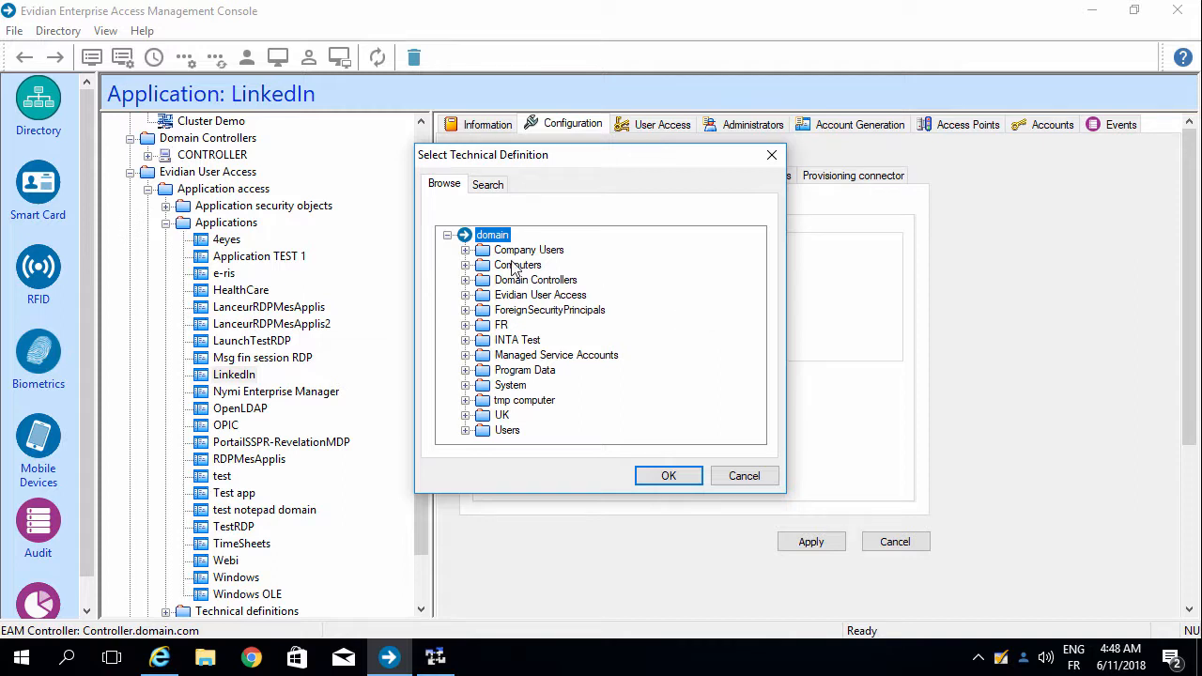
click(467, 295)
click(482, 310)
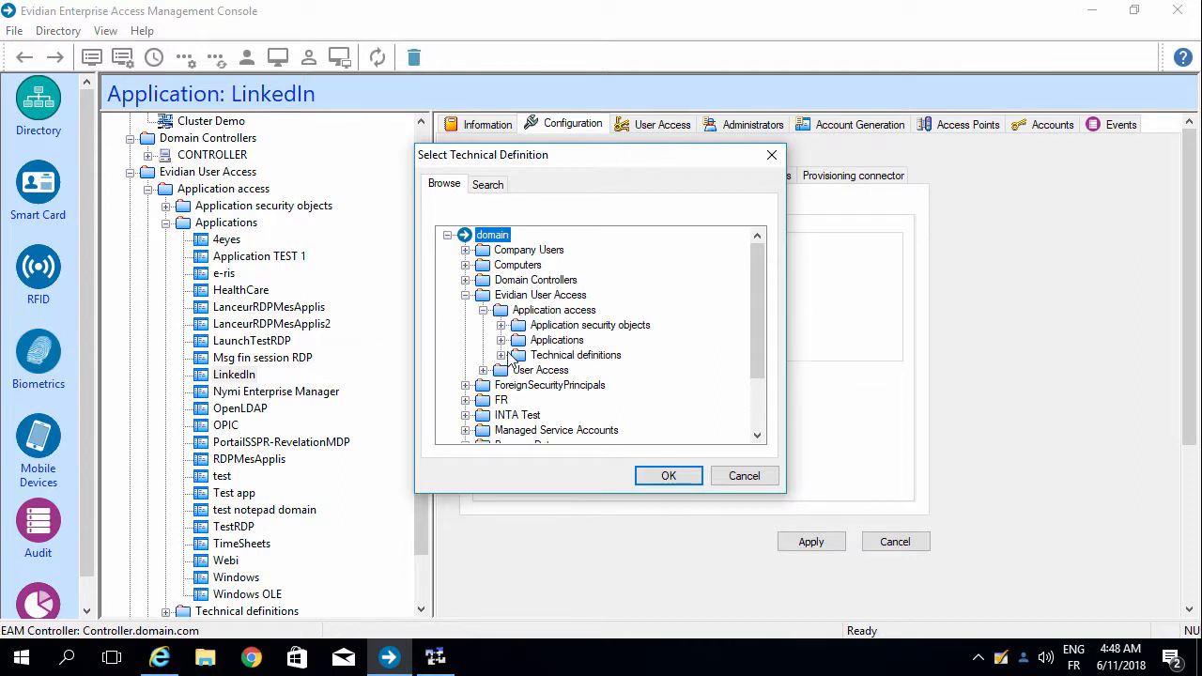
click(501, 355)
scroll(506, 355, down, 1)
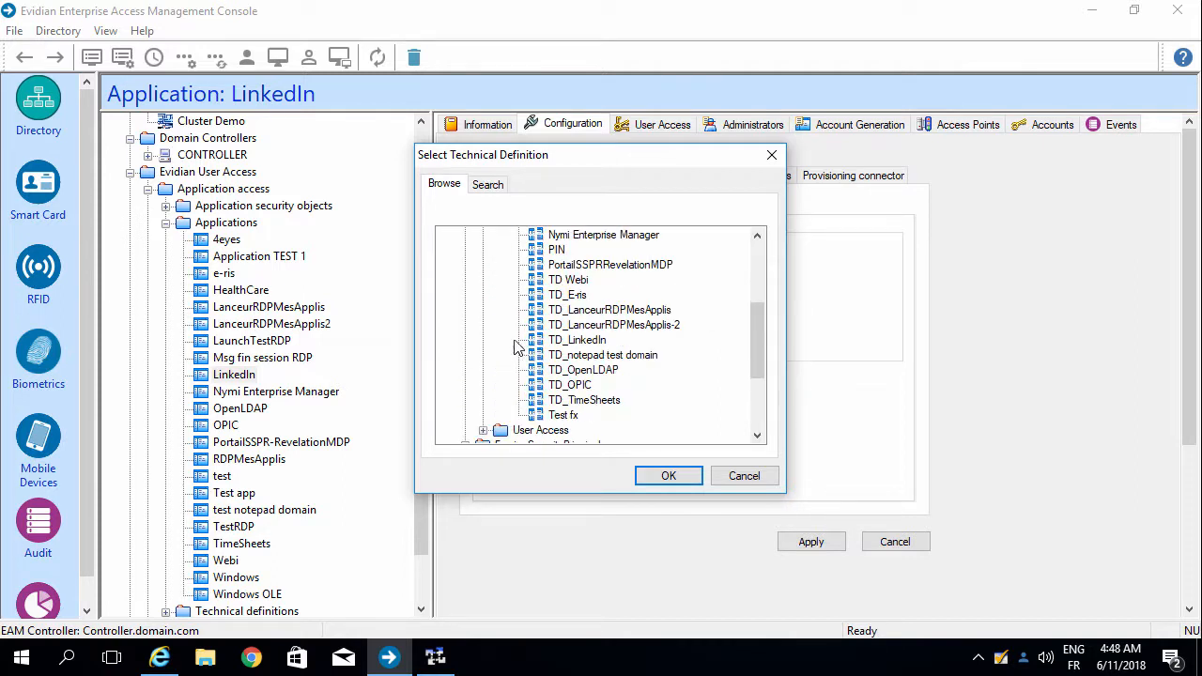
click(575, 340)
click(642, 475)
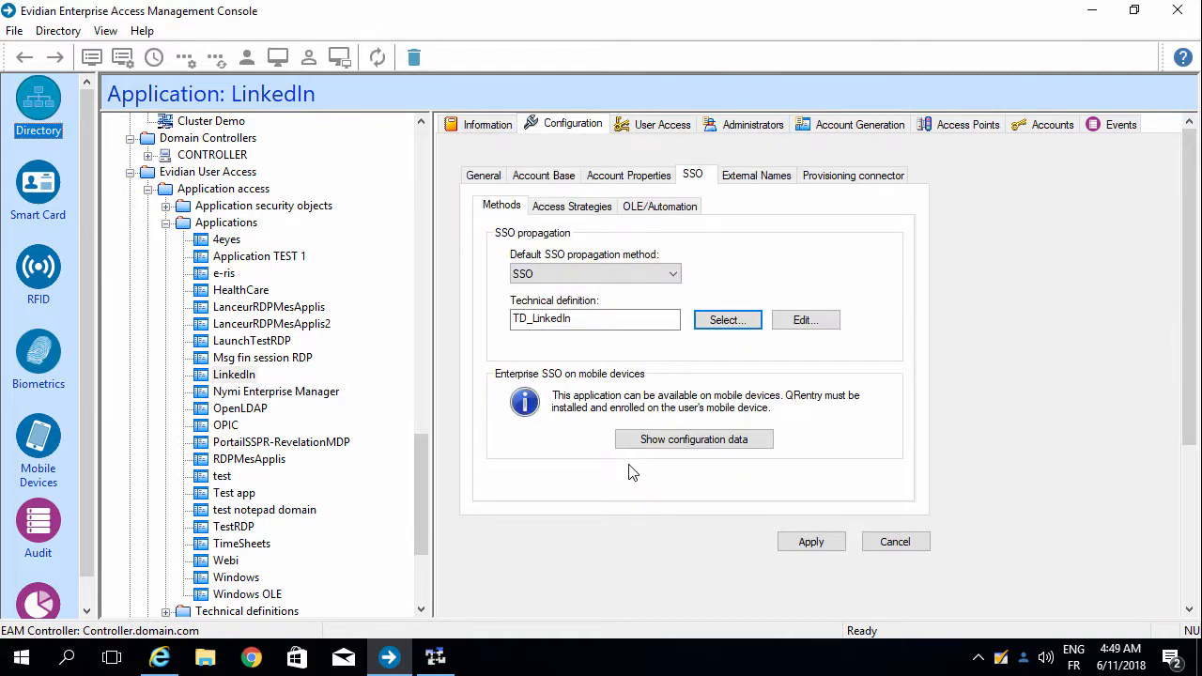
click(796, 543)
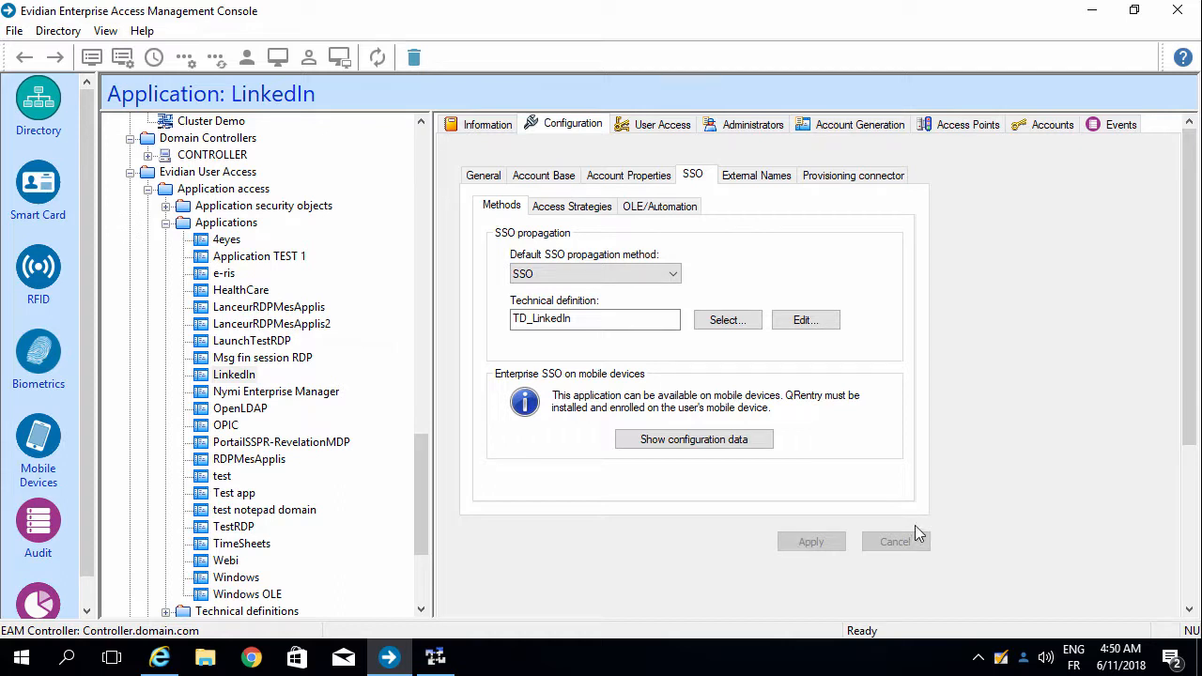
click(1091, 10)
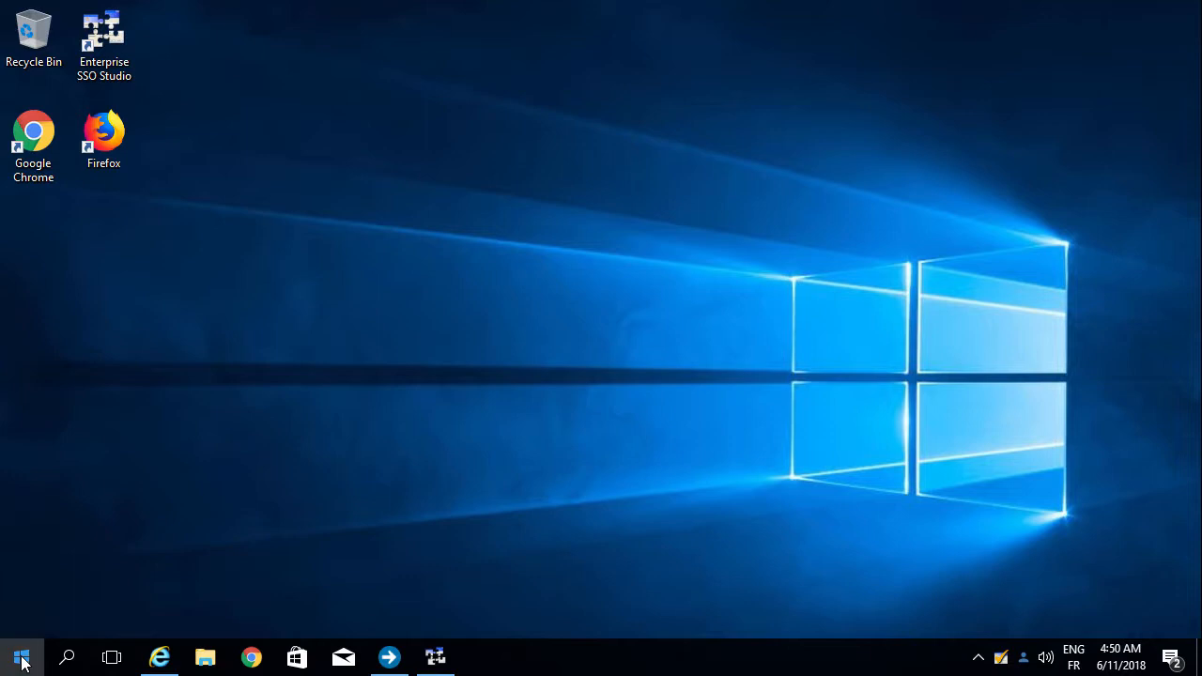
Step: Lock the Windows session from the Start menu and sign back in with the account password
click(22, 659)
click(23, 528)
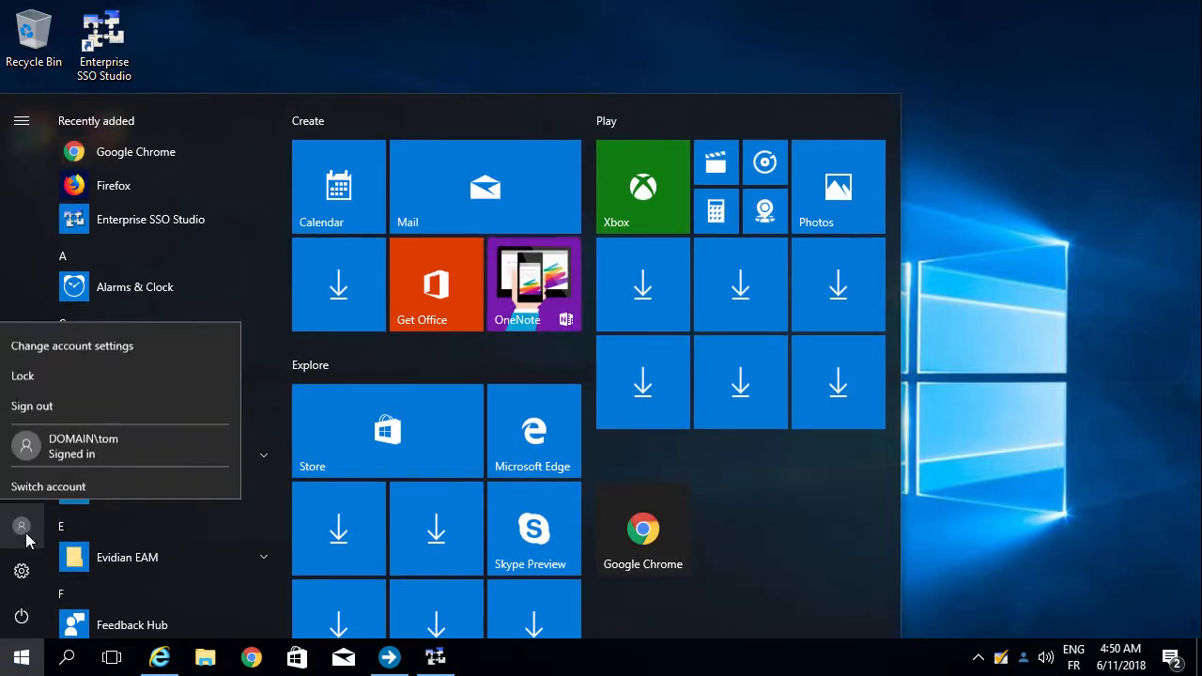
click(59, 437)
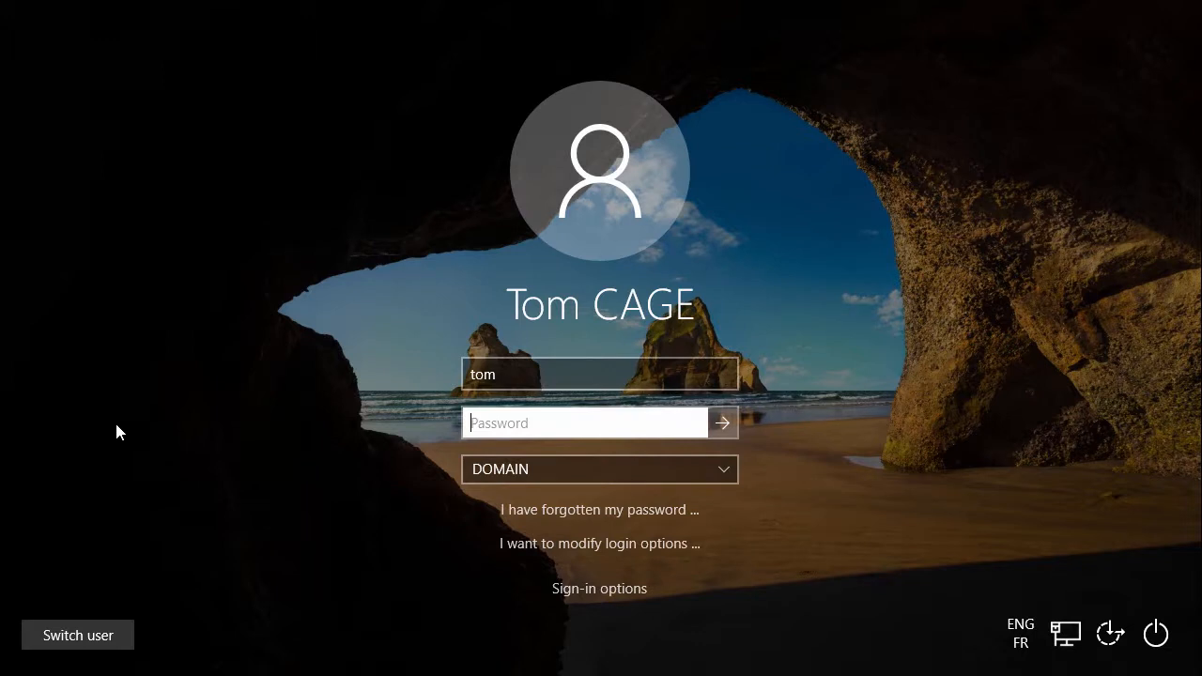
text(••••••••)
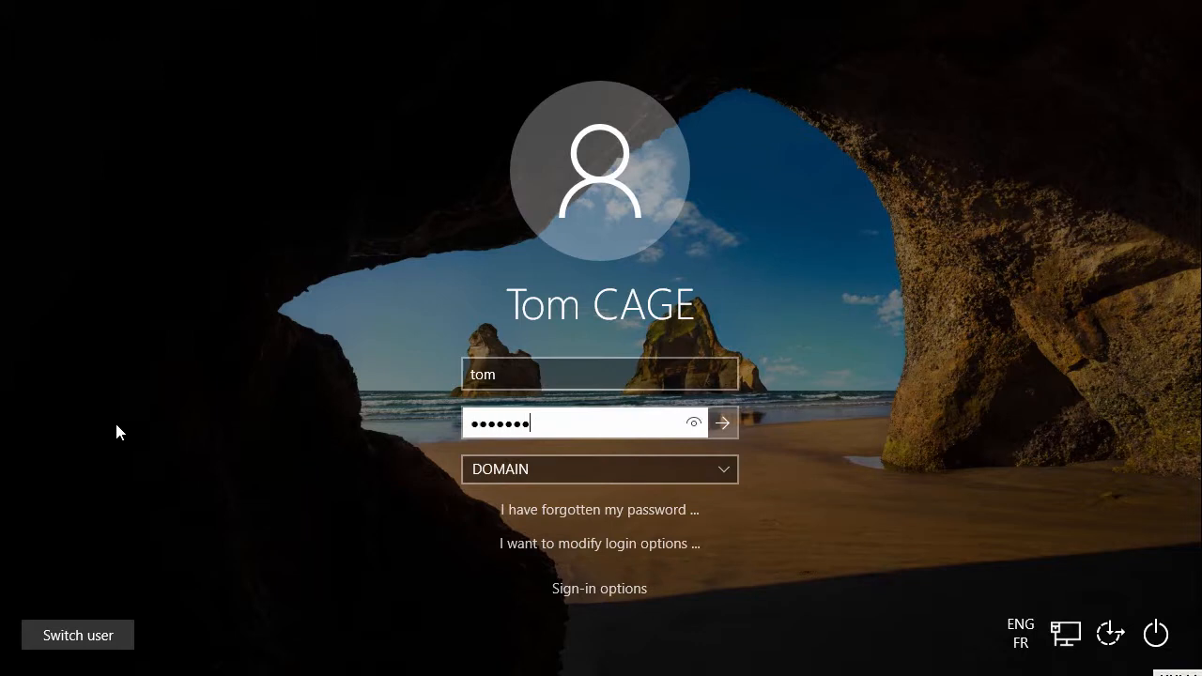
key(Return)
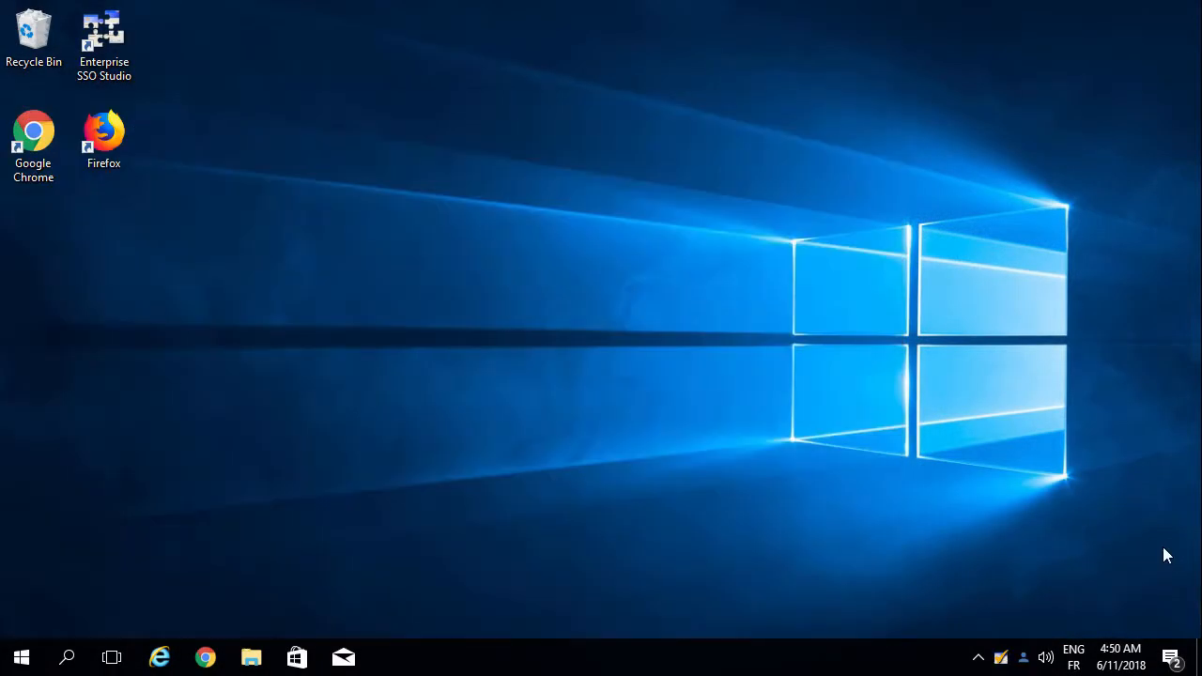
Step: Launch Internet Explorer and load linkedin.com
click(163, 658)
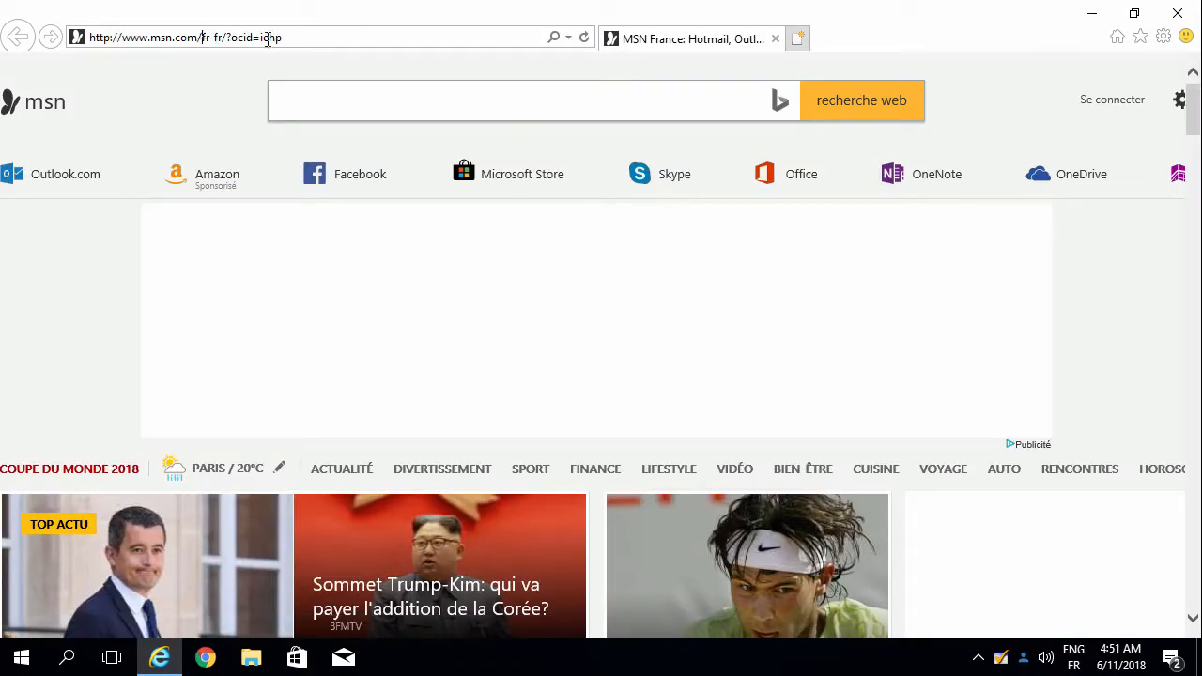
click(199, 40)
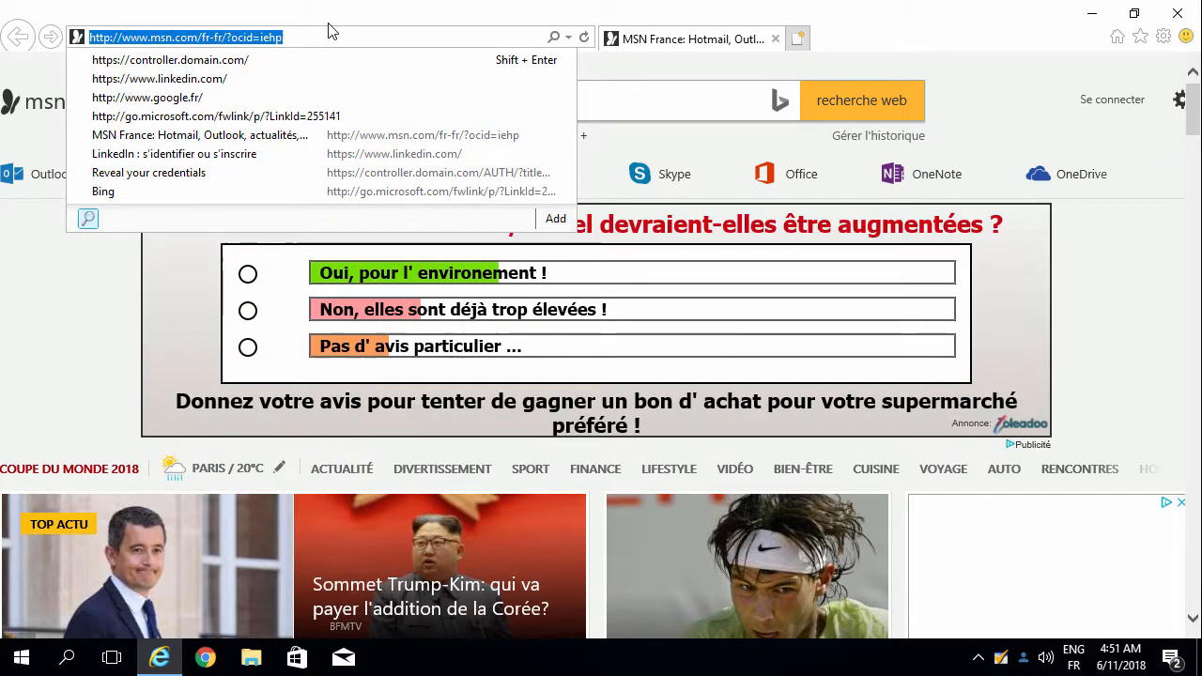
key(BackSpace)
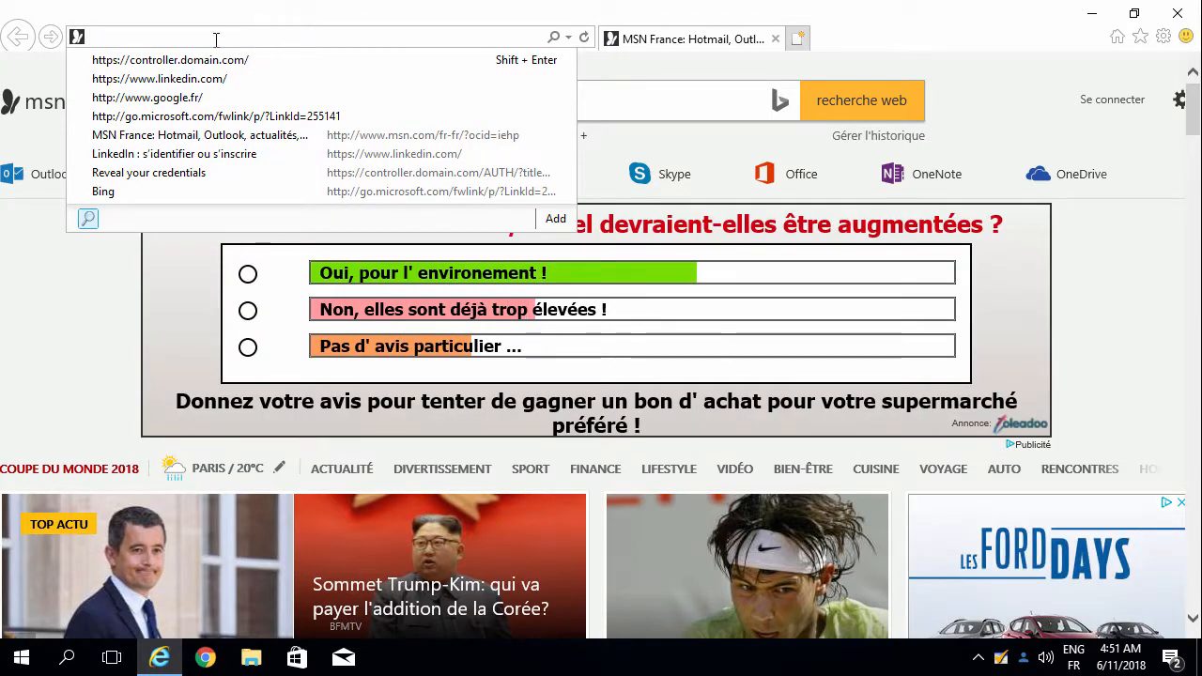
text(linkedin.com/)
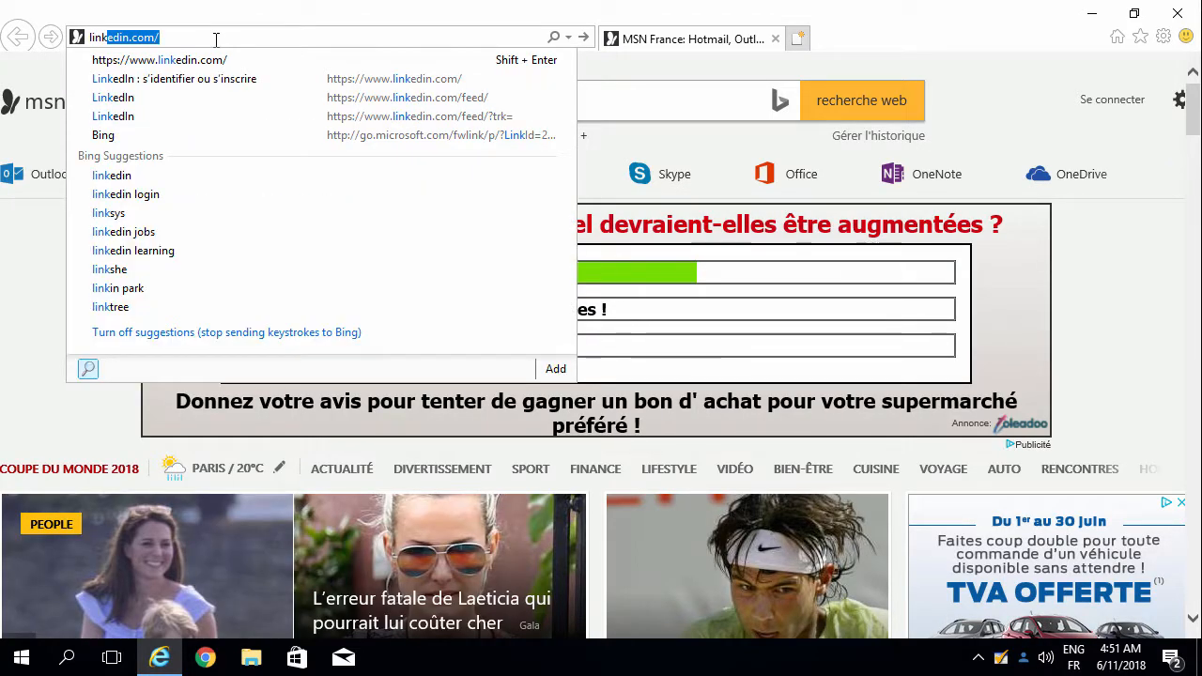
key(Return)
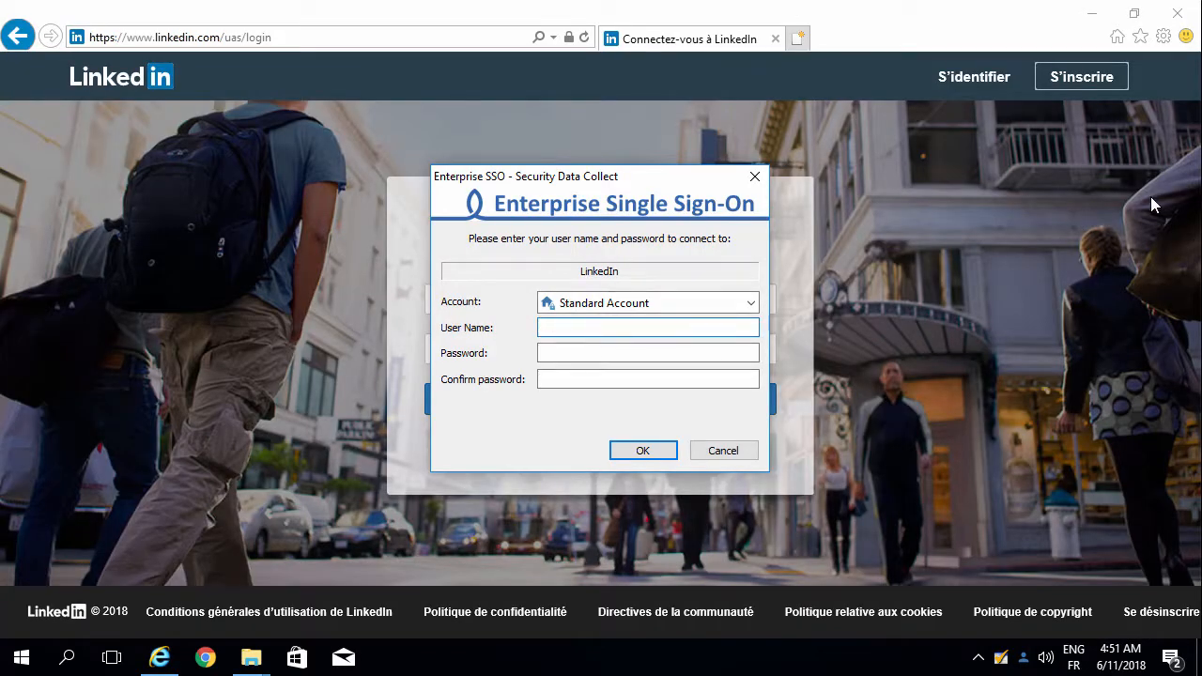
Step: Enter the LinkedIn e-mail, password and password confirmation in the SSO prompt and store them
key(Tab)
text(x)
key(Tab)
text(xxxxxxxx)
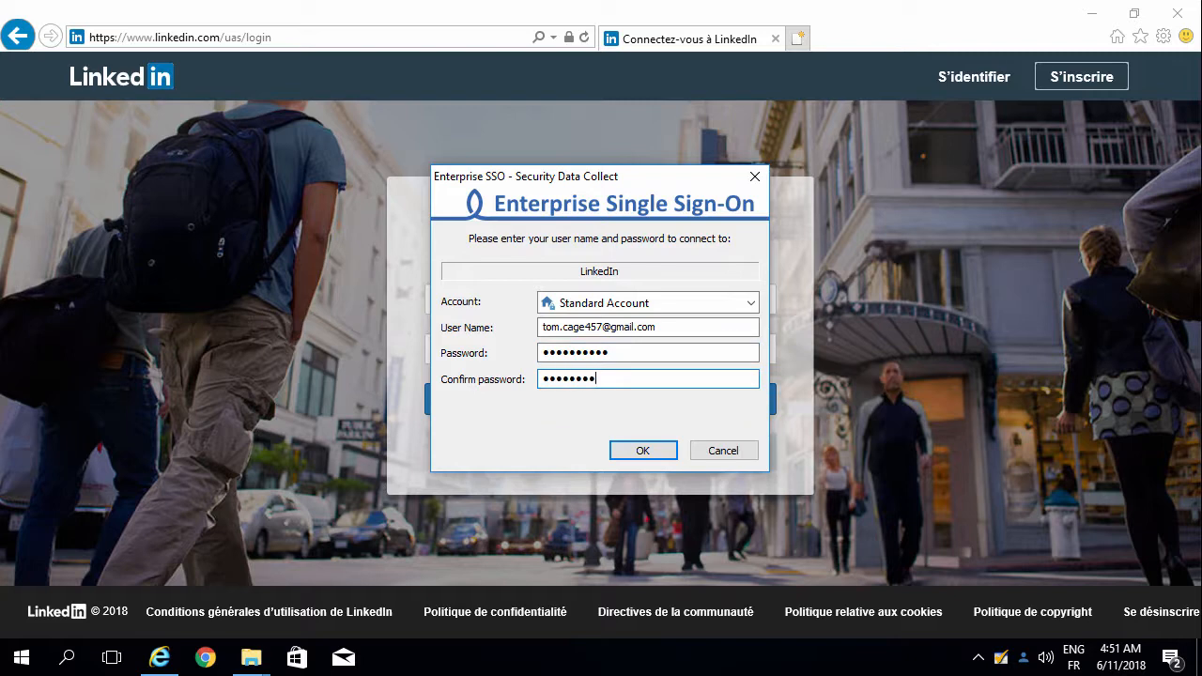
text(xx)
key(Return)
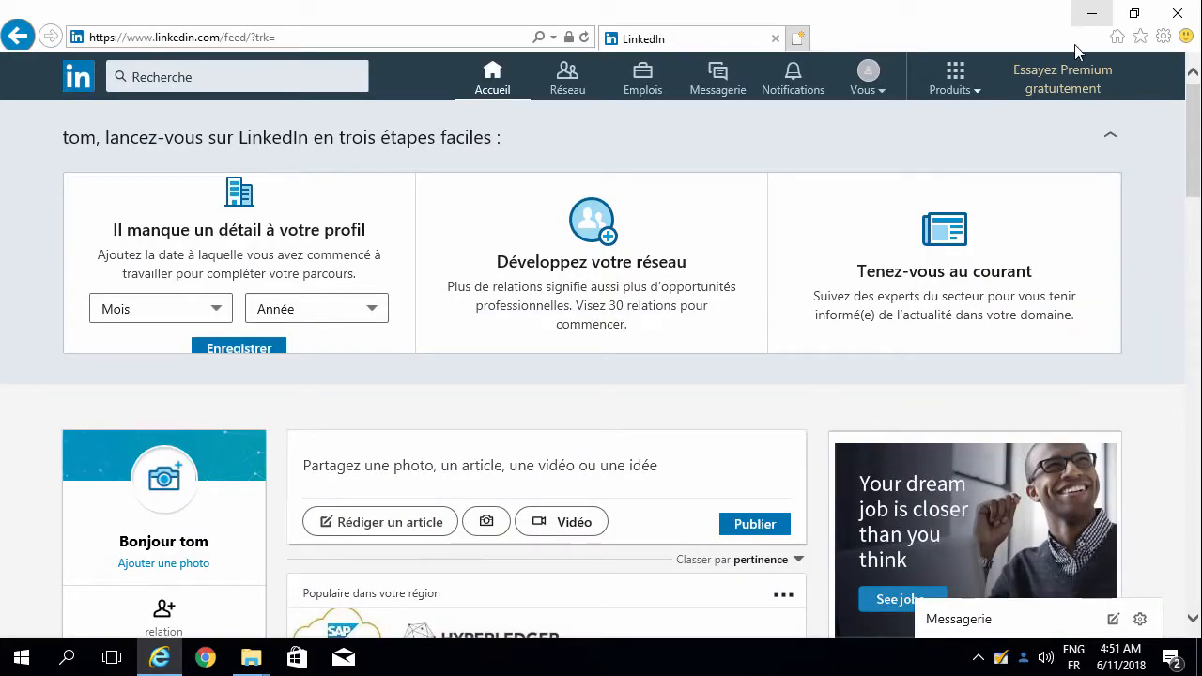
Step: Sign out of LinkedIn, reopen its login page in a new IE window, and submit the auto-filled login
click(883, 97)
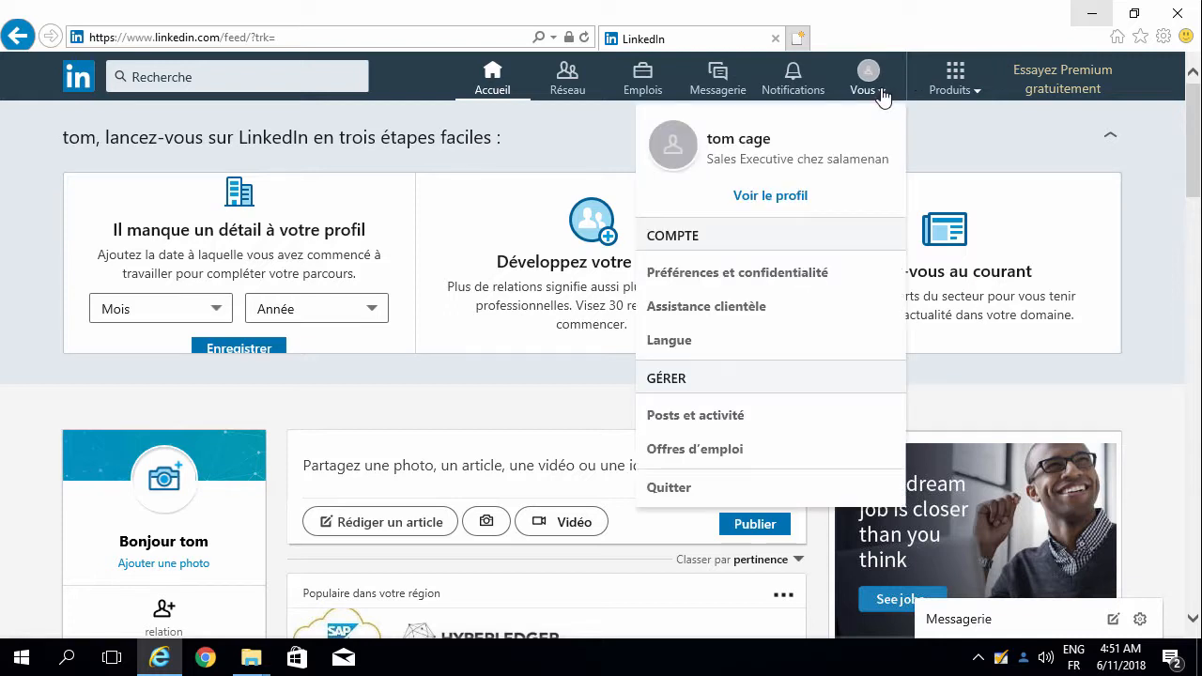
click(711, 487)
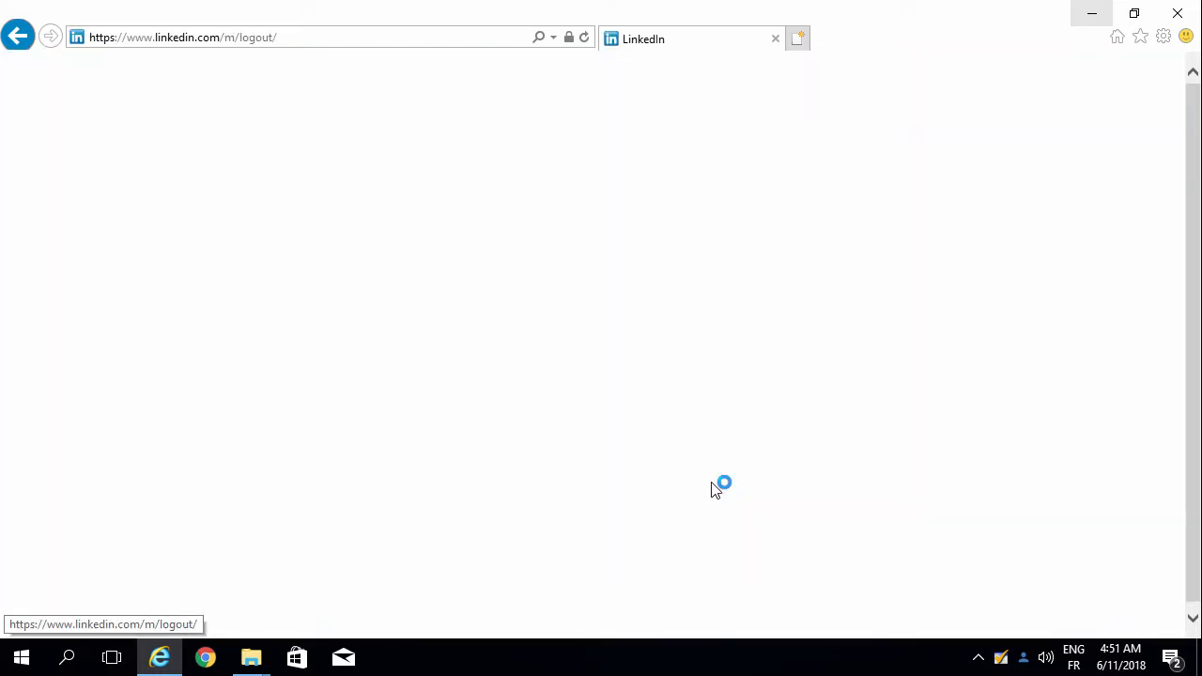
click(162, 653)
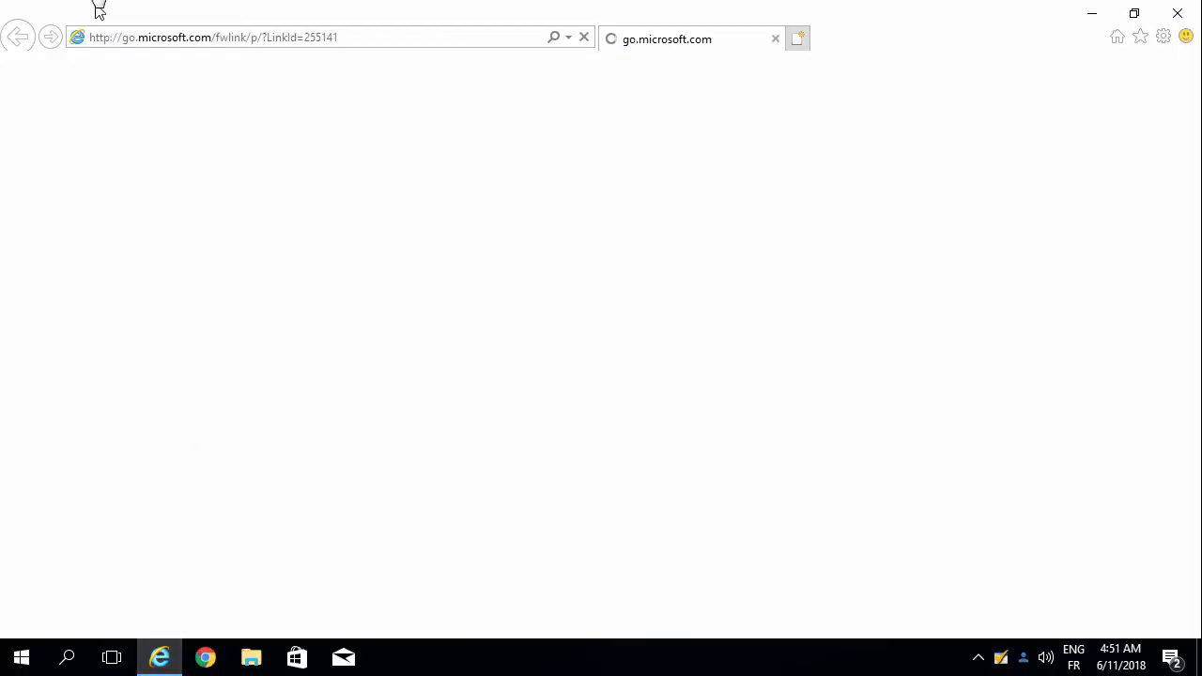
click(196, 24)
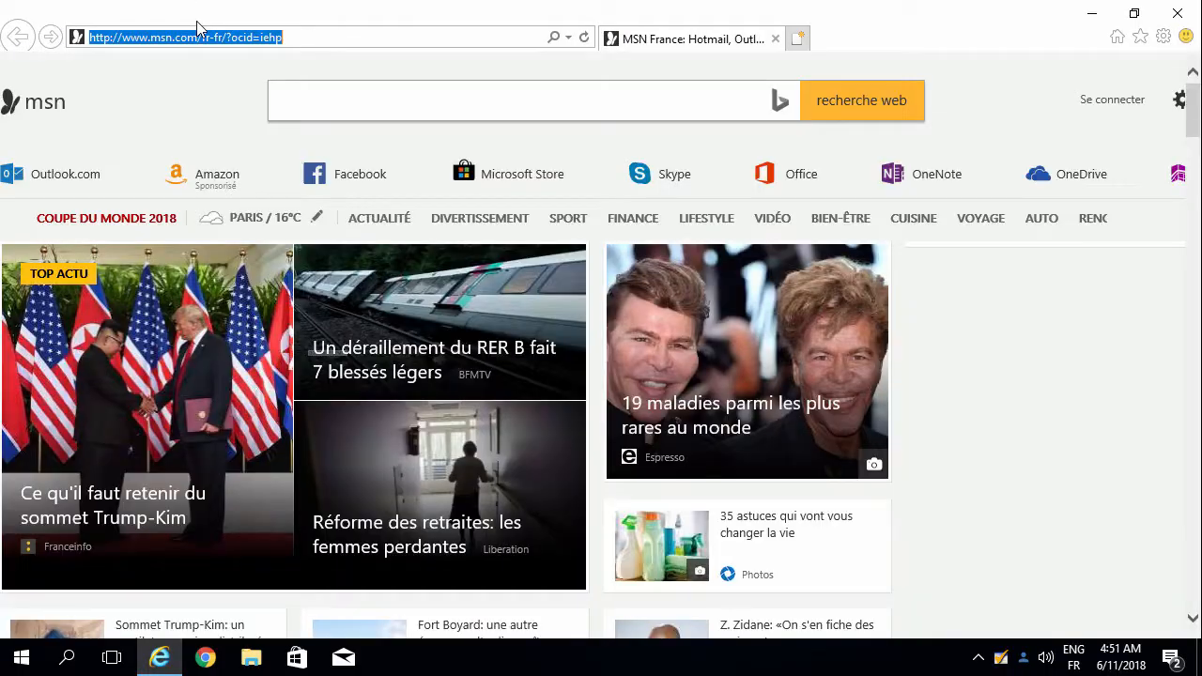
key(BackSpace)
text(l)
key(Down)
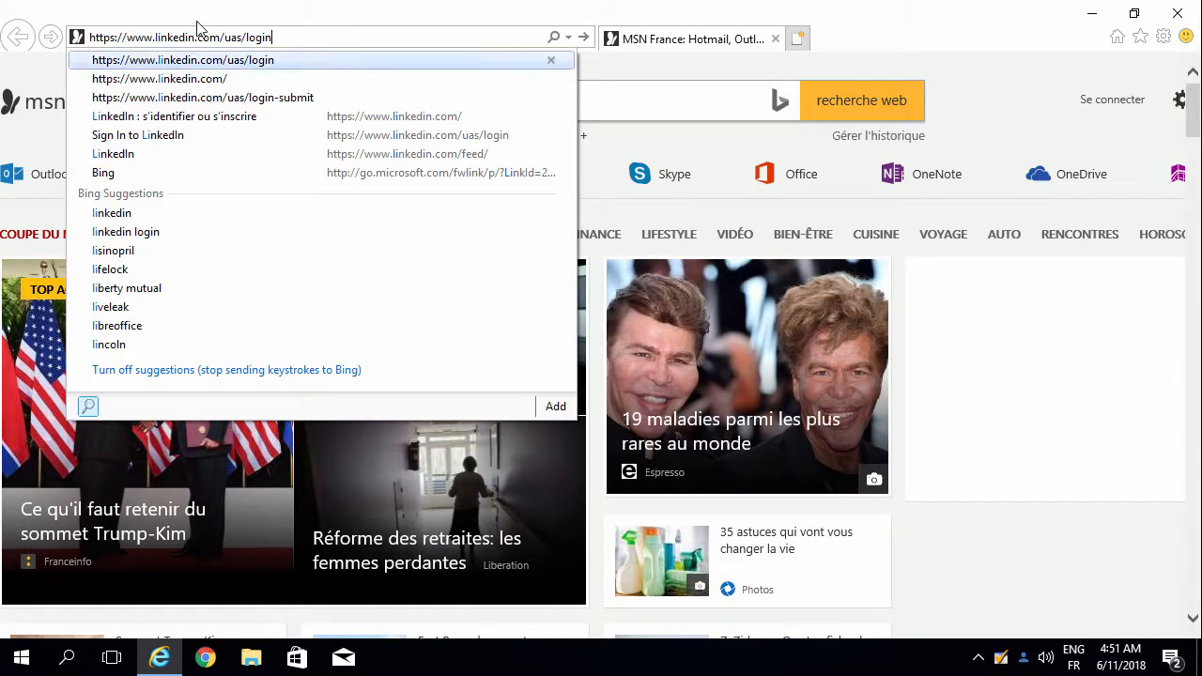
key(Return)
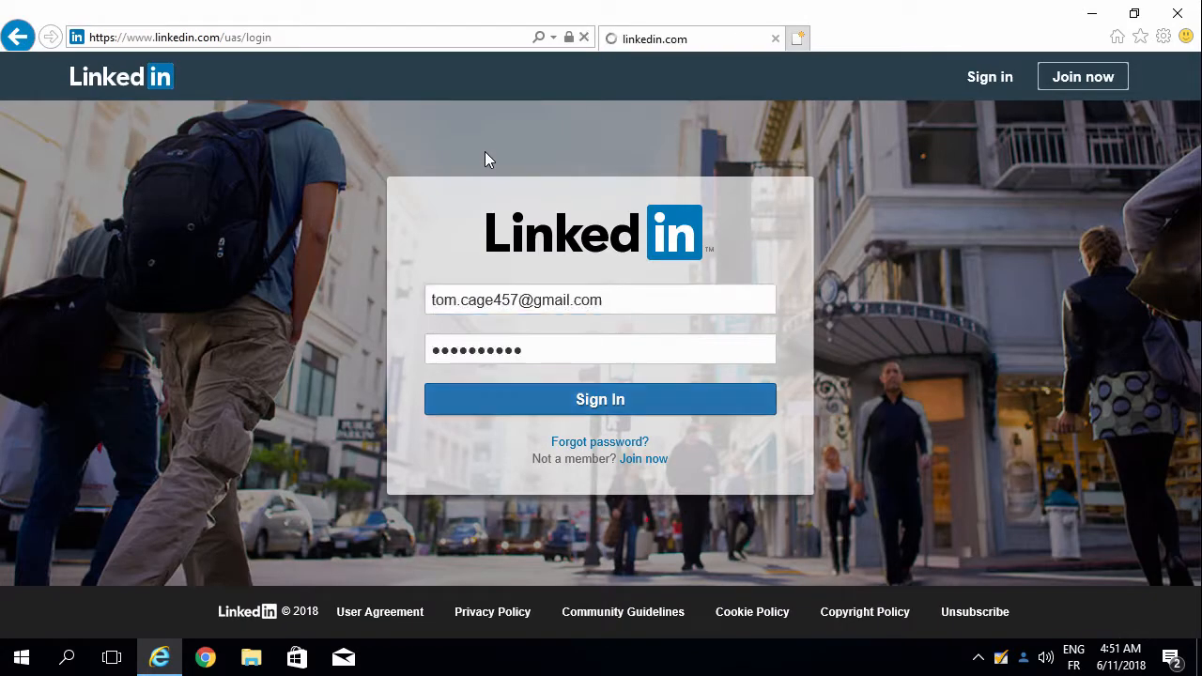
key(Return)
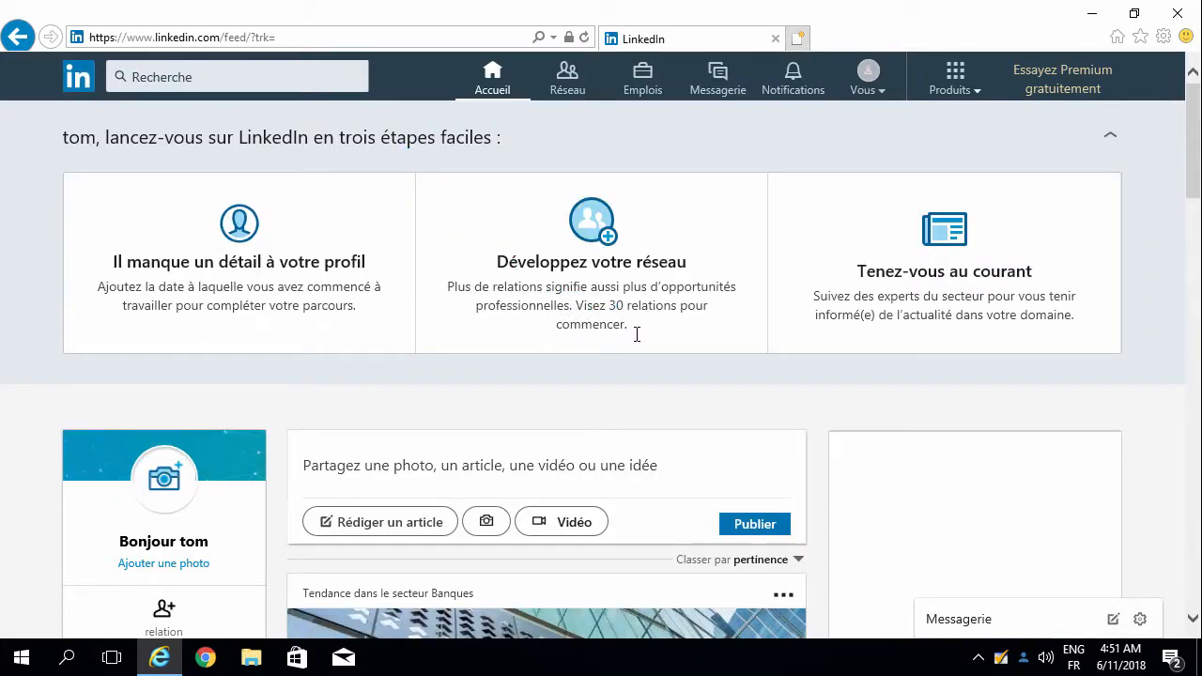
Step: Sign out of LinkedIn again from the account menu
mouse_move(654, 328)
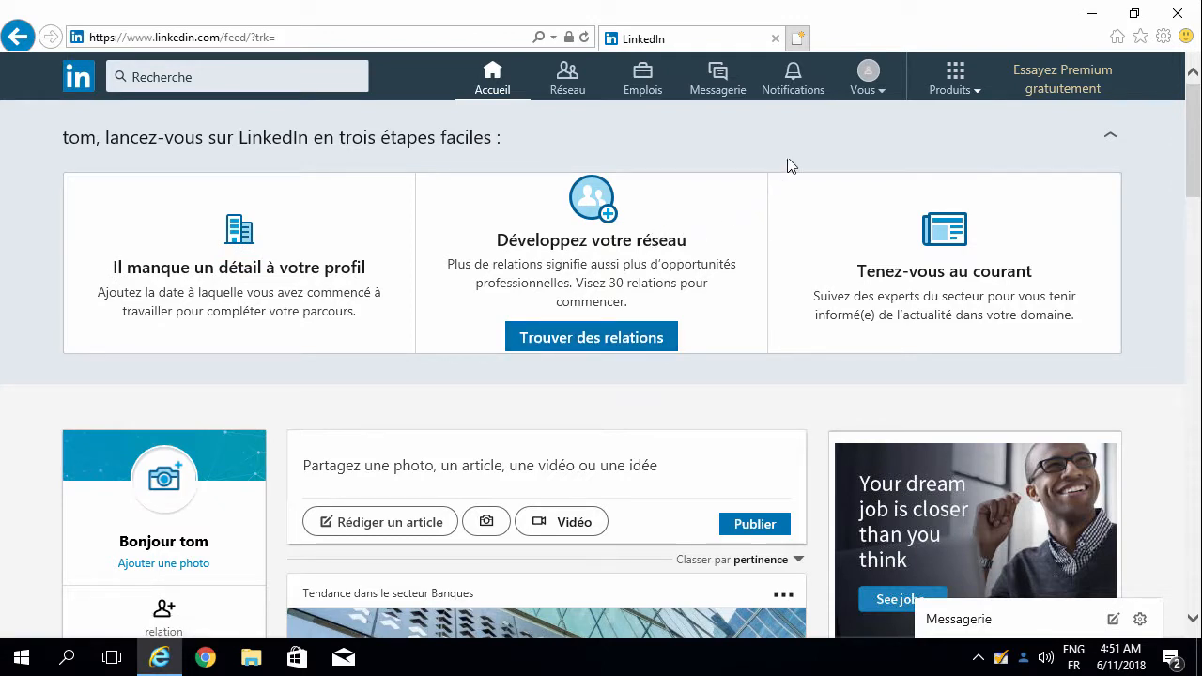
click(864, 96)
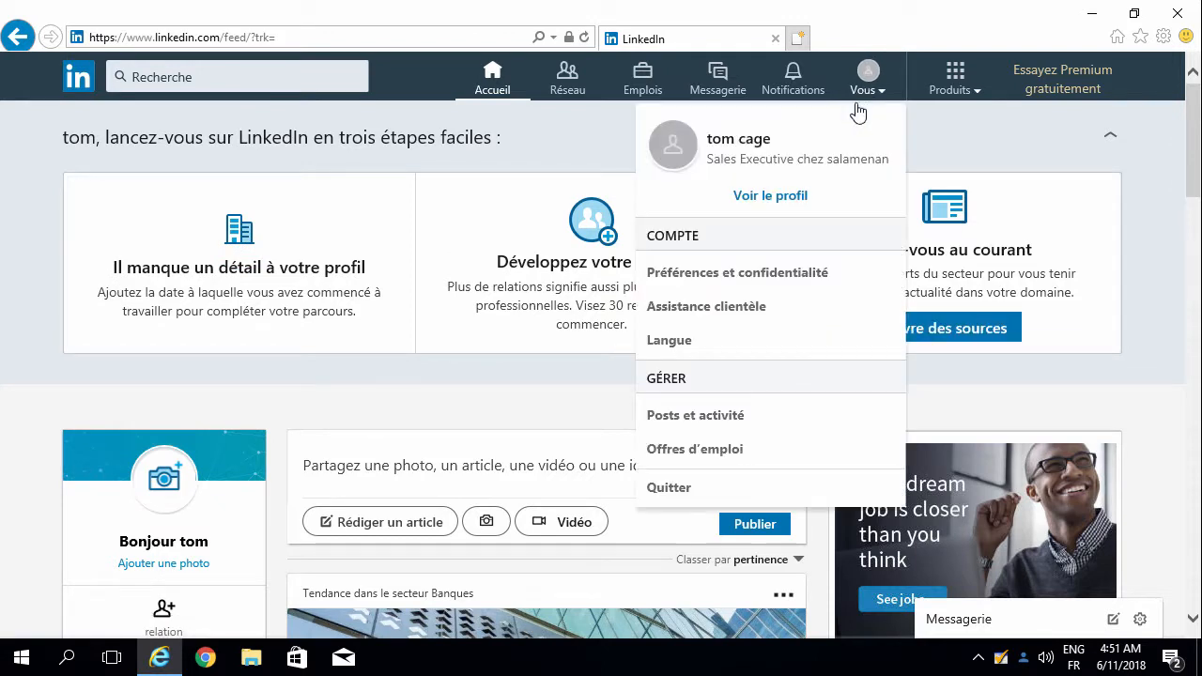
click(663, 490)
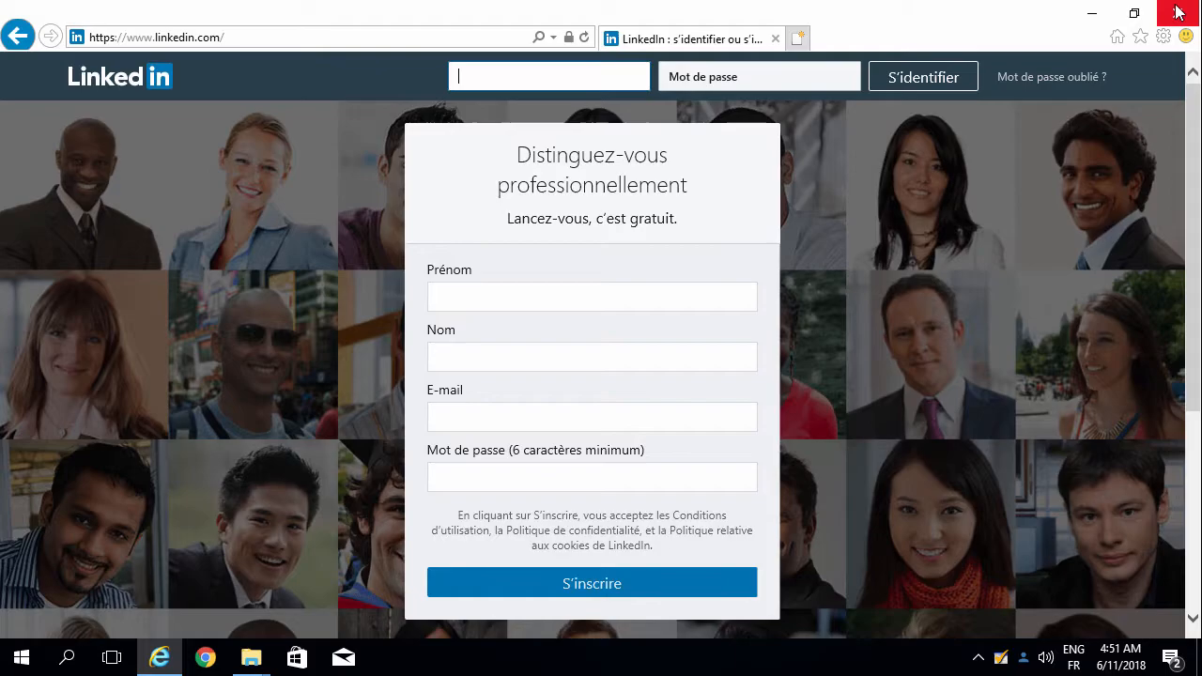
Step: Close IE, launch Firefox maximized, and load linkedin.com/uas/login to sign in automatically
click(1089, 13)
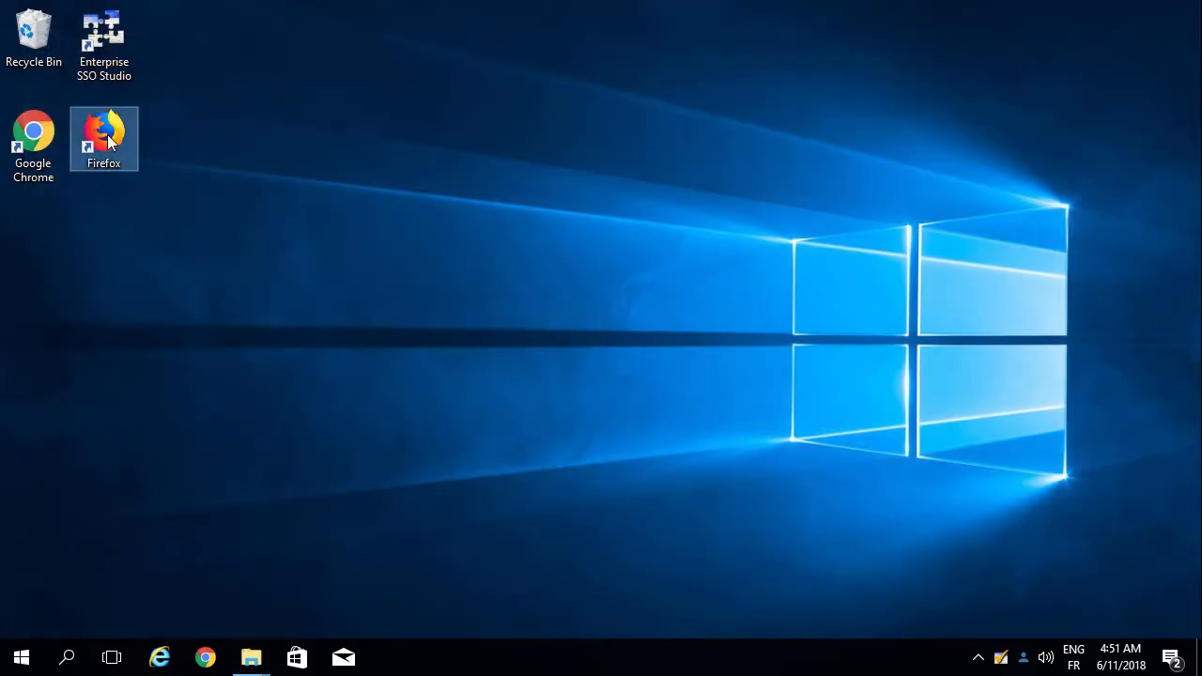
double_click(108, 141)
click(886, 107)
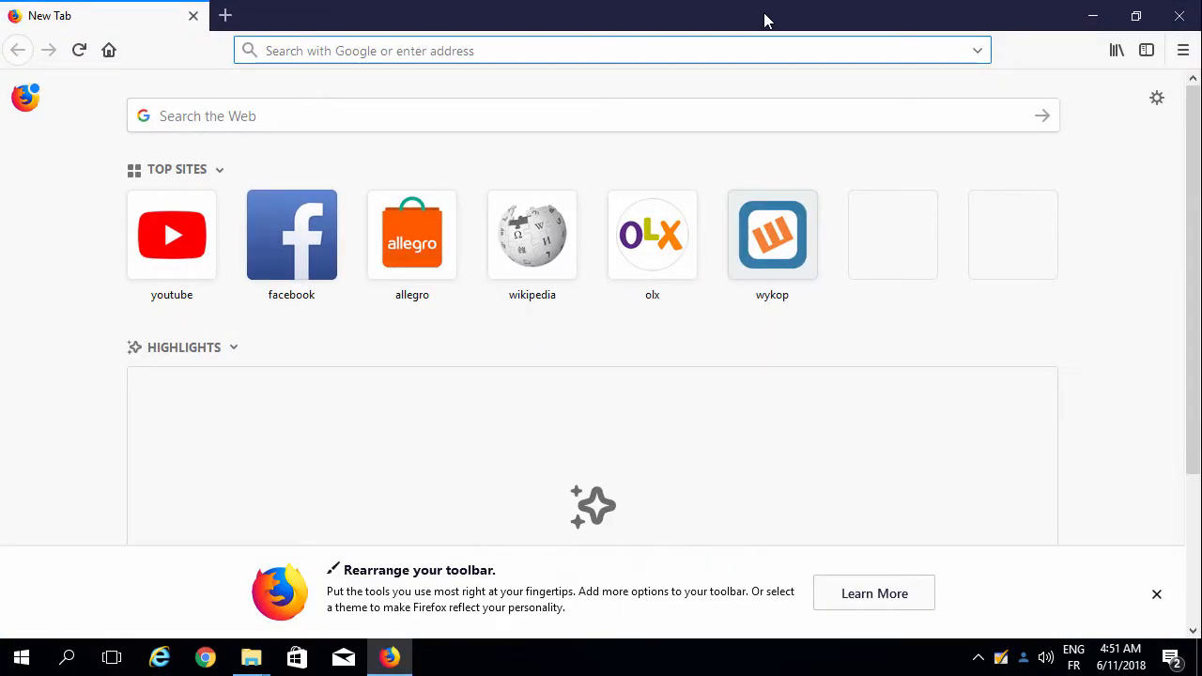
text(linkedin.)
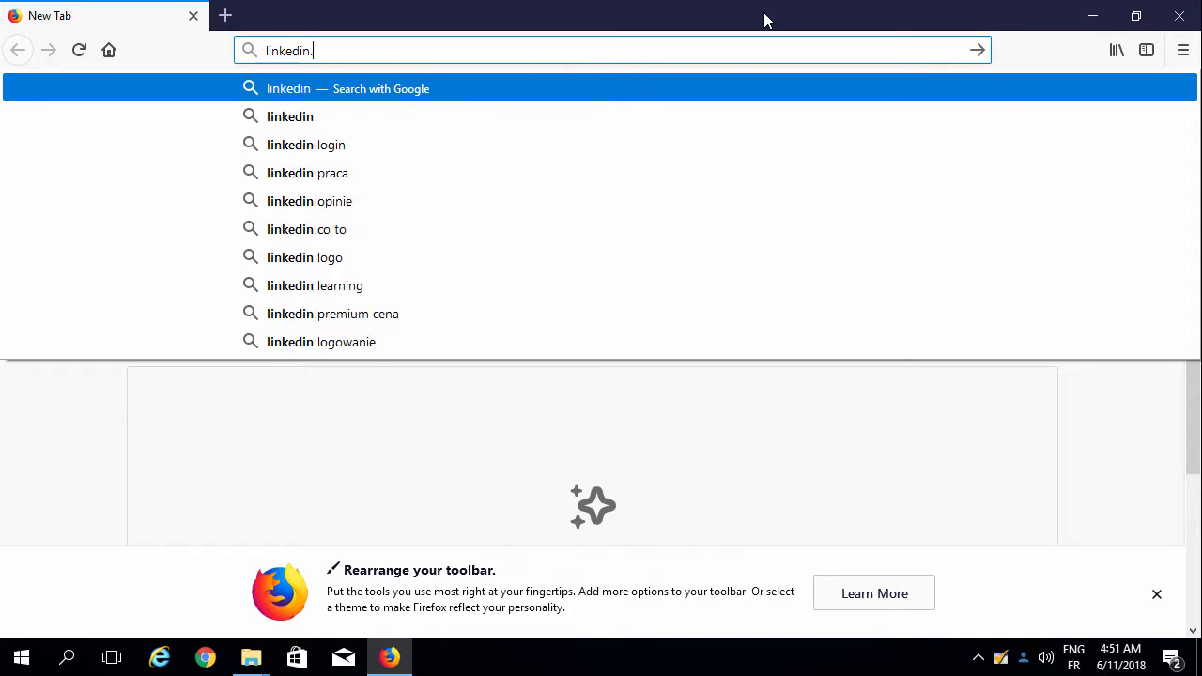
text(com/uas/lo)
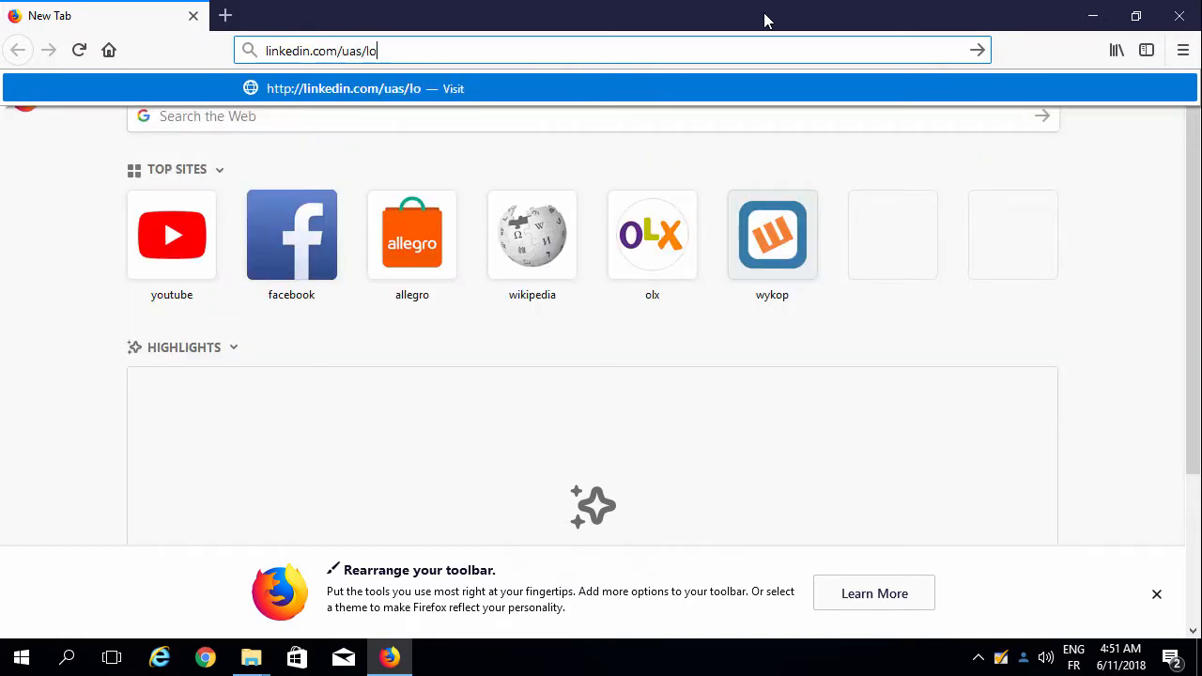
text(gin)
key(Return)
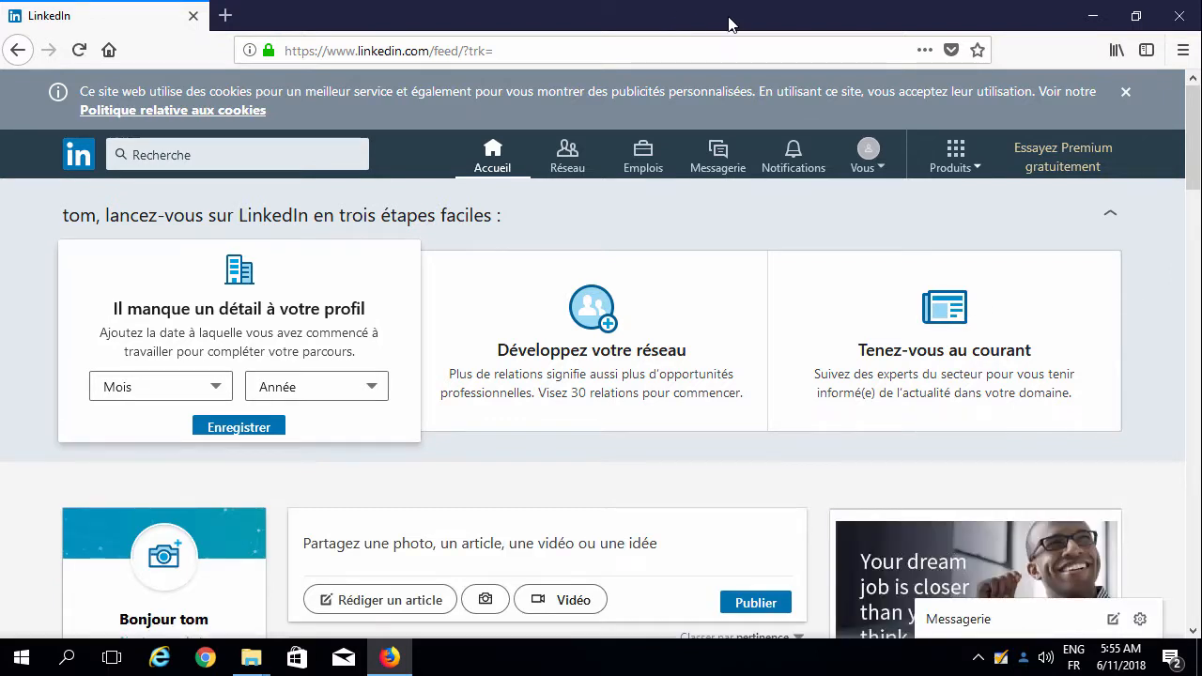
Step: Sign out of LinkedIn in Firefox, close Firefox, and launch Google Chrome
click(884, 168)
click(678, 568)
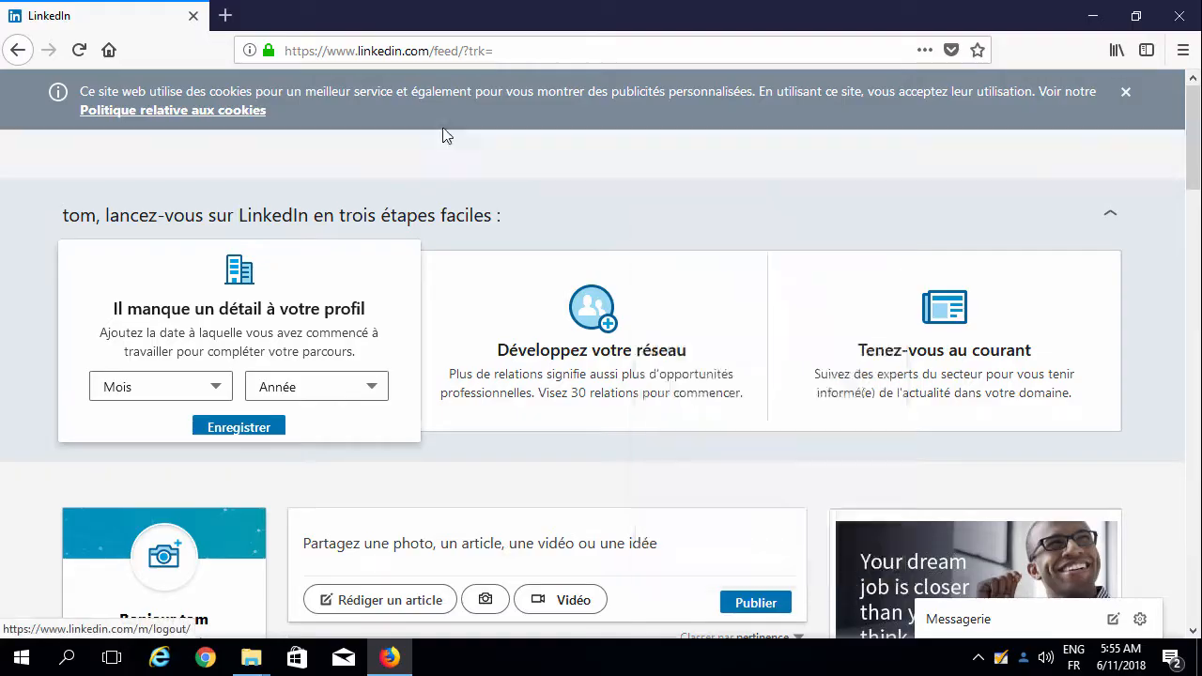
click(1177, 17)
double_click(45, 156)
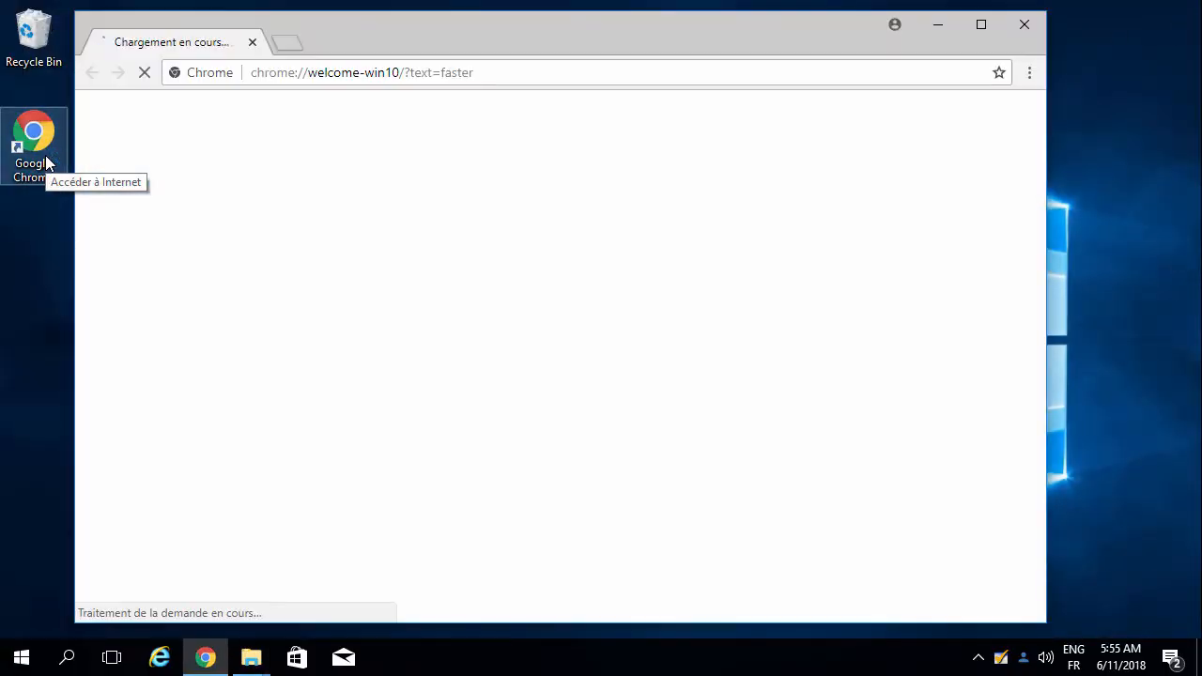
Step: Enter linkedin.com/uas/login in Chrome's address bar and load it
click(545, 67)
text(linkedin.com)
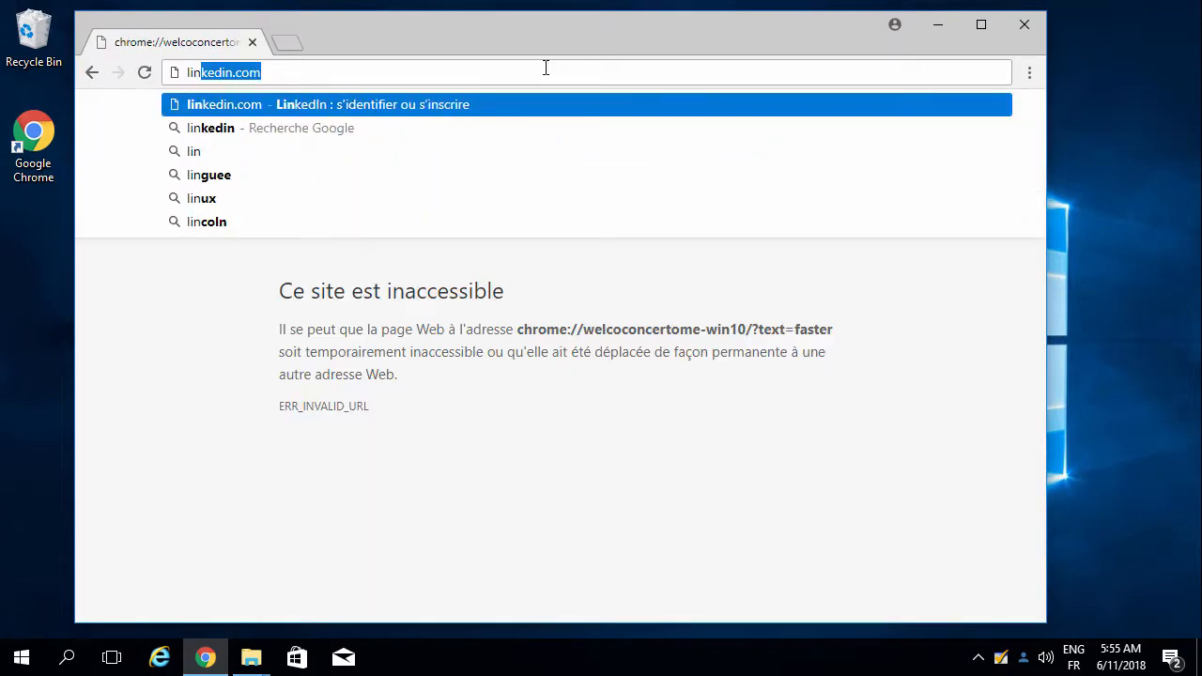
text(/uas/login)
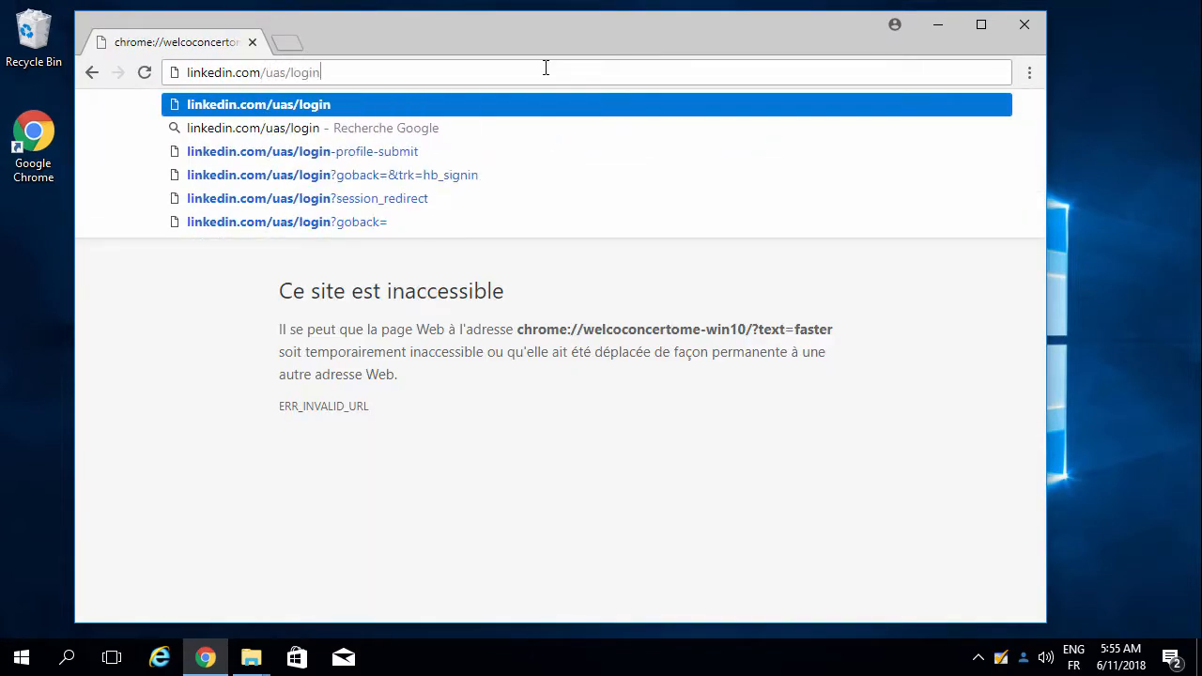
key(Return)
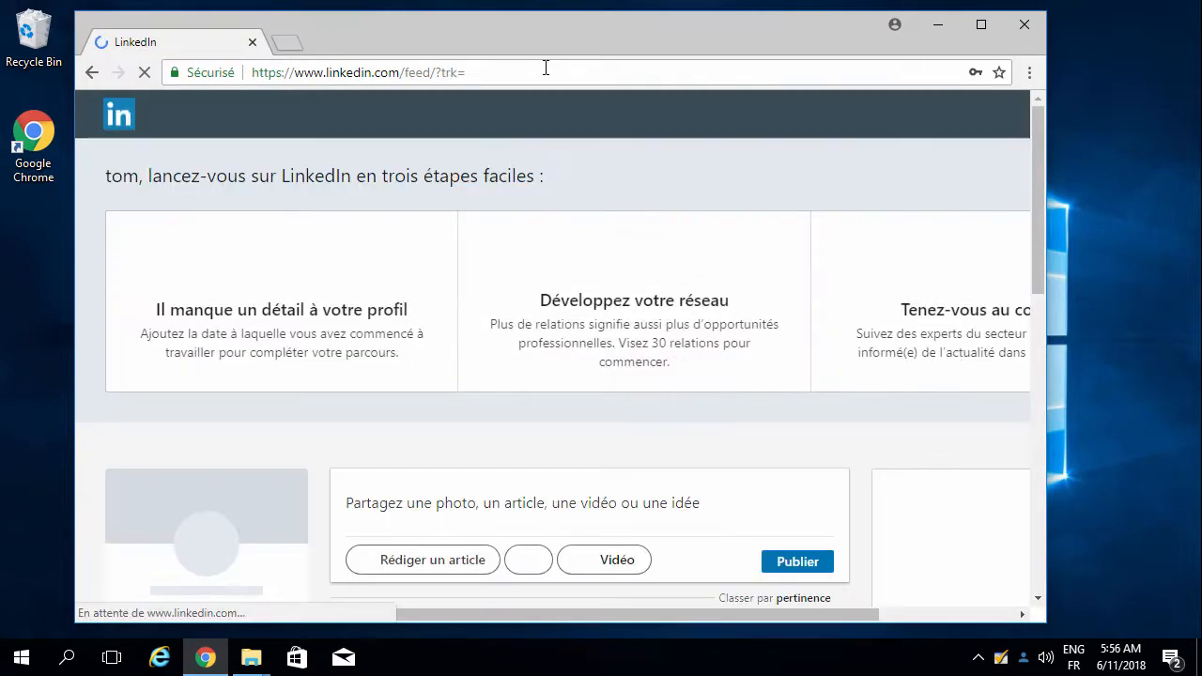